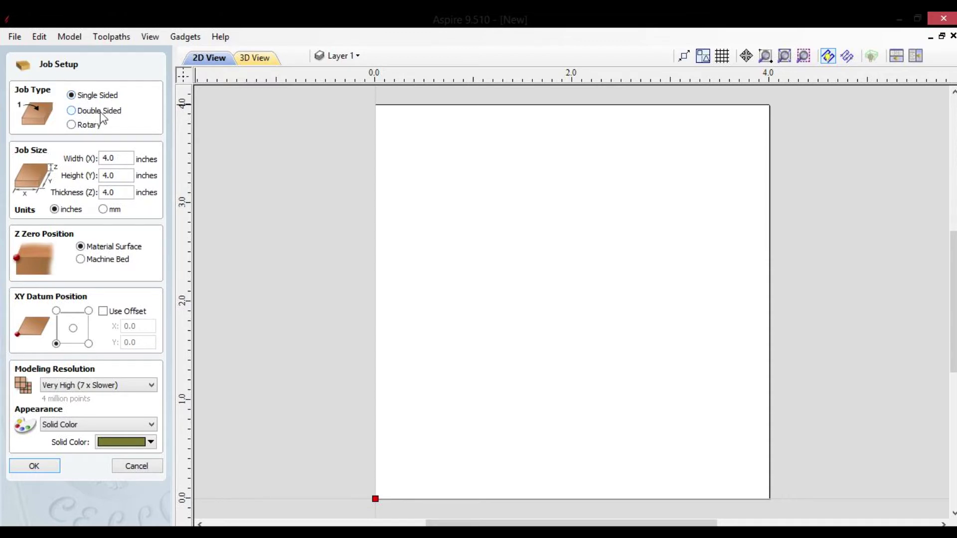
# Create a single-sided job of 4 × 4 × 4 inches with Z zero at the material surface
pyautogui.click(83, 111)
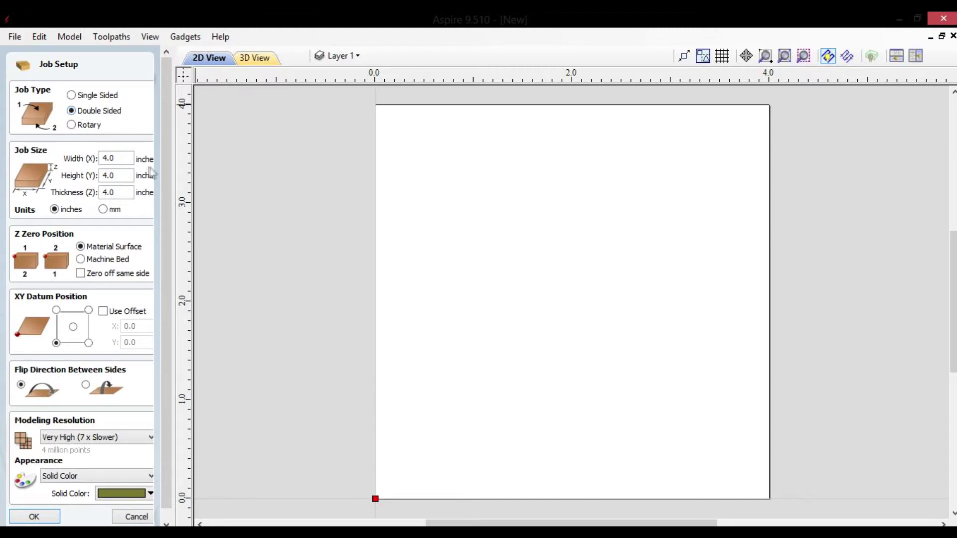
pyautogui.click(81, 95)
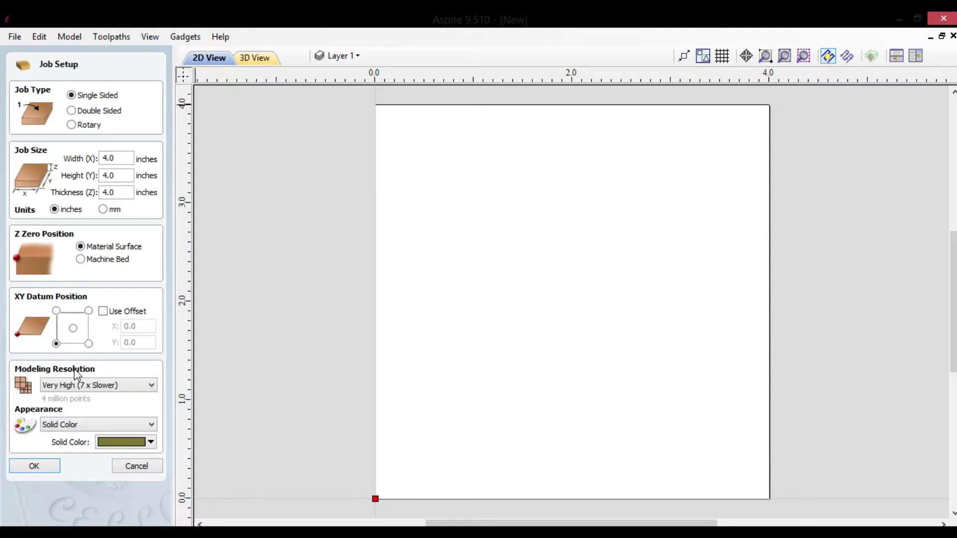
pyautogui.click(45, 470)
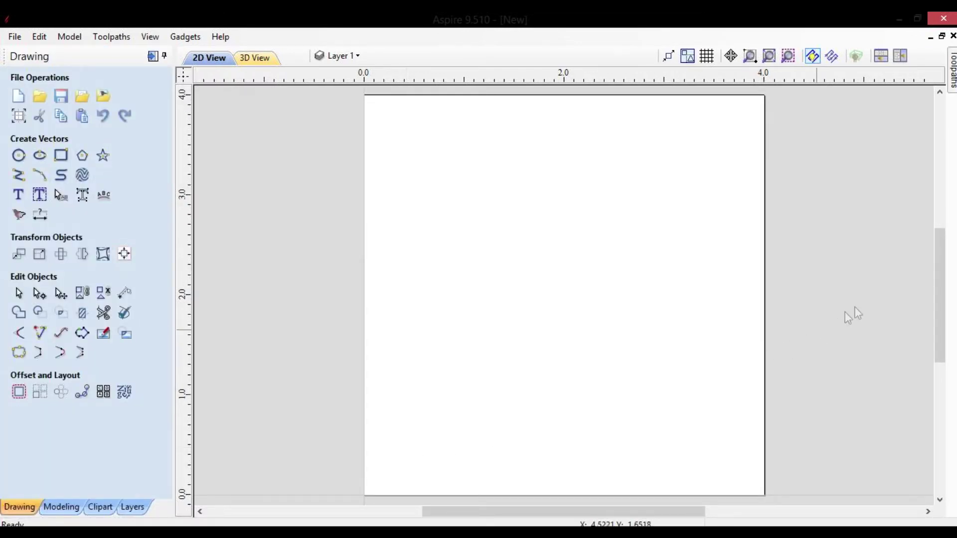
pyautogui.moveTo(936, 261); pyautogui.dragTo(935, 258)
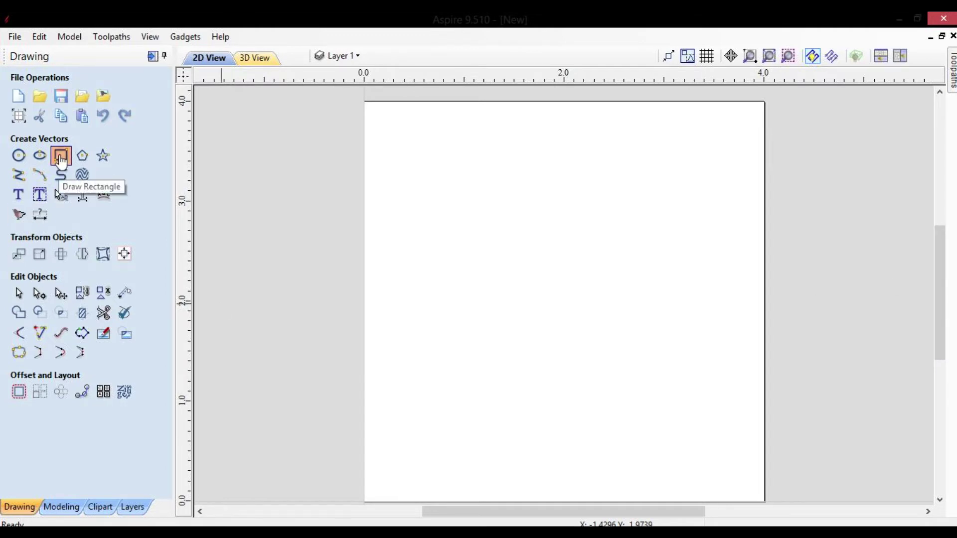
# Draw a square-cornered rectangle about 2.6 × 2.1 inches near the middle of the material
pyautogui.click(61, 155)
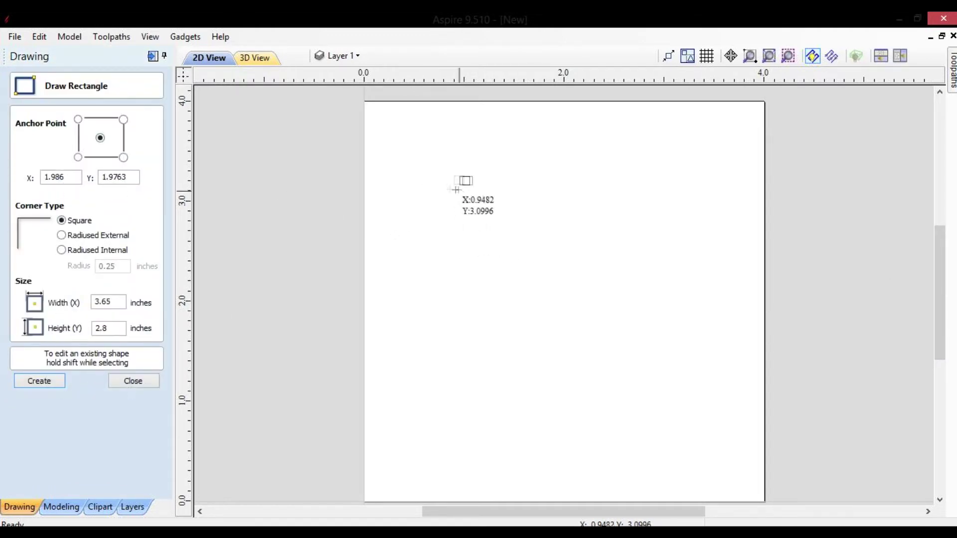
pyautogui.moveTo(445, 188); pyautogui.dragTo(705, 398)
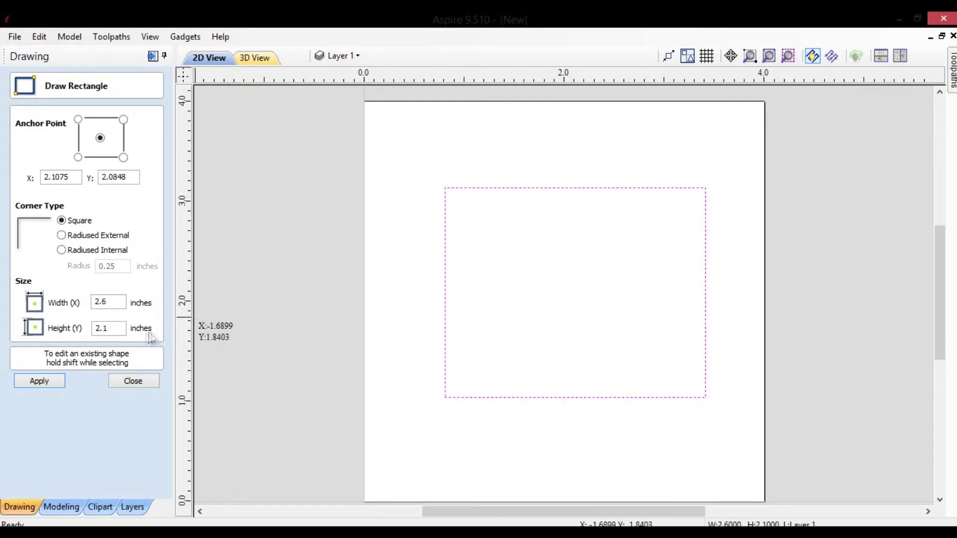
pyautogui.click(46, 383)
pyautogui.click(139, 383)
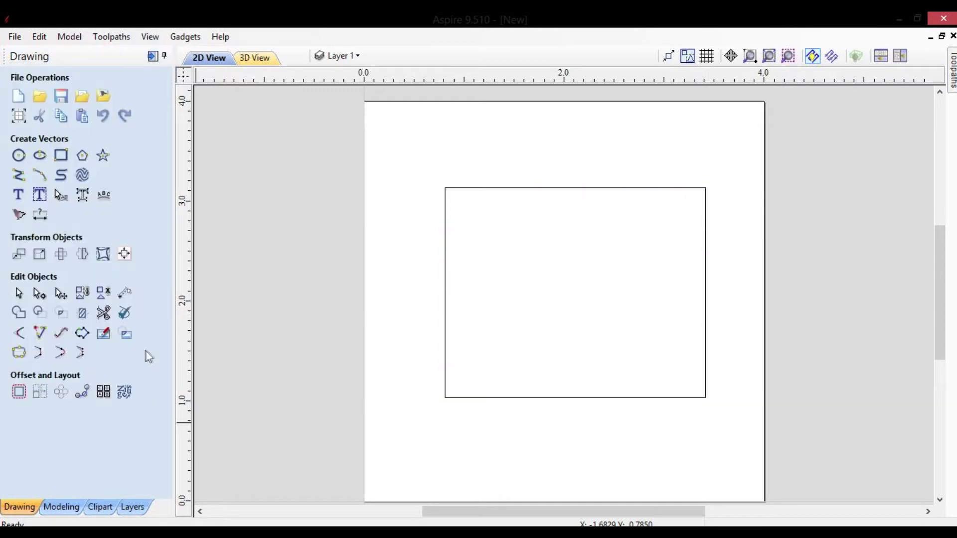
# Centre the rectangle in the material both horizontally and vertically
pyautogui.click(127, 263)
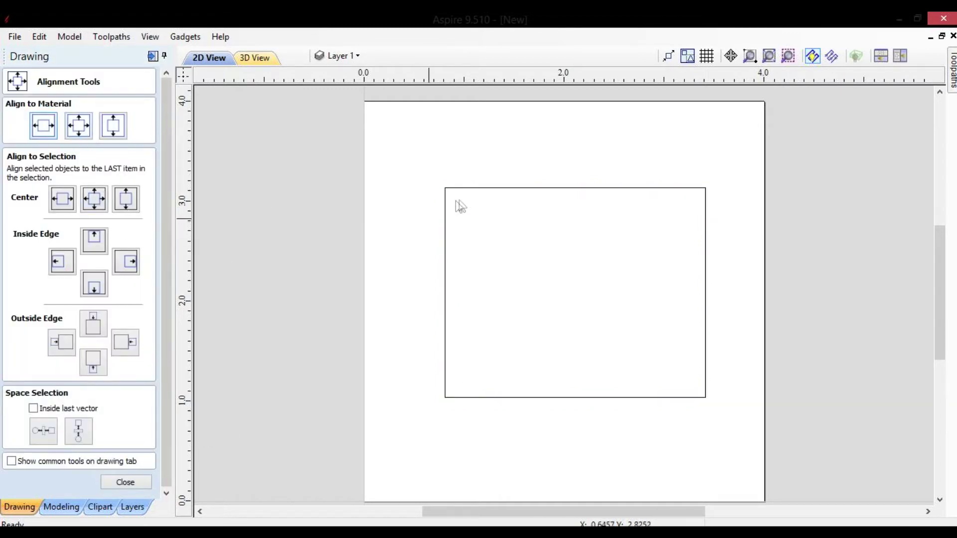
pyautogui.click(489, 189)
pyautogui.click(79, 126)
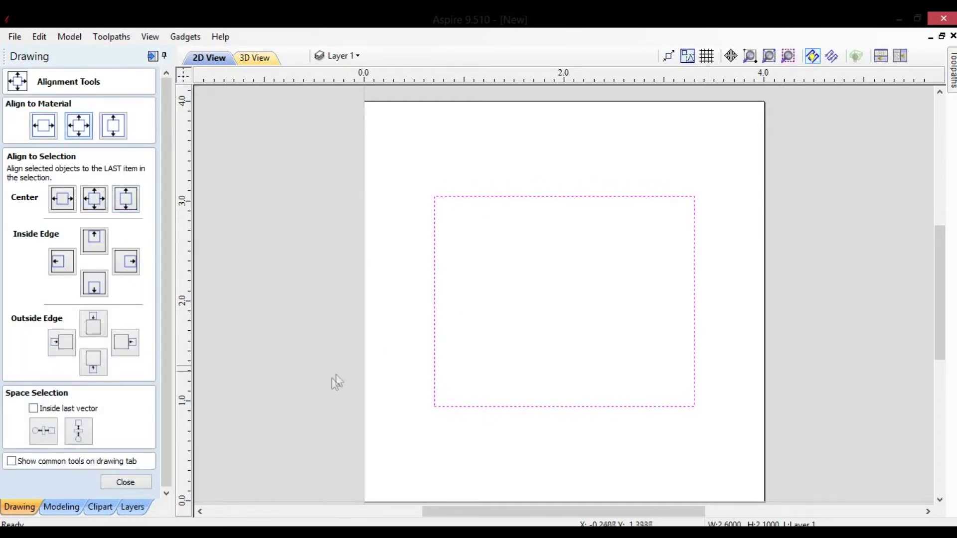
pyautogui.click(126, 481)
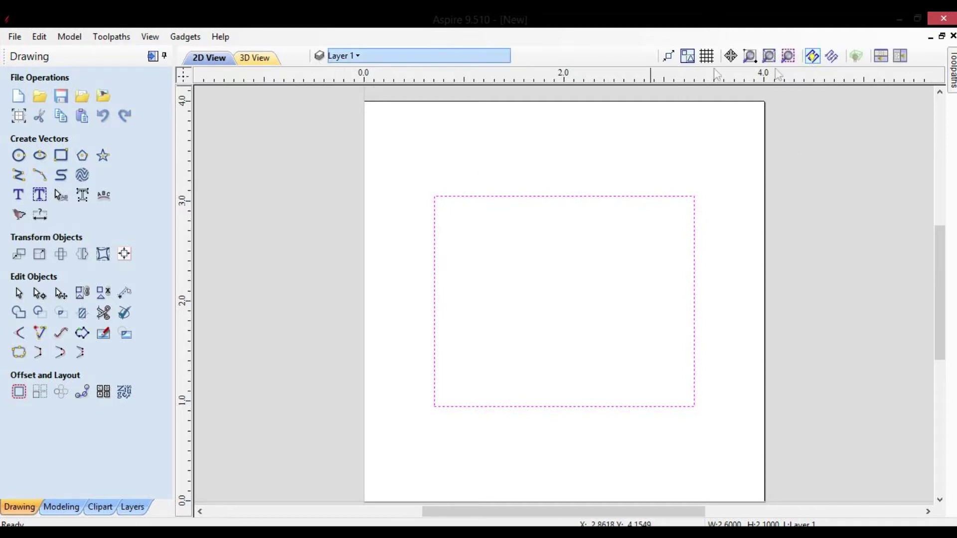
# Keep the toolpath operations permanently displayed and tile the 2D and 3D views side by side
pyautogui.click(899, 56)
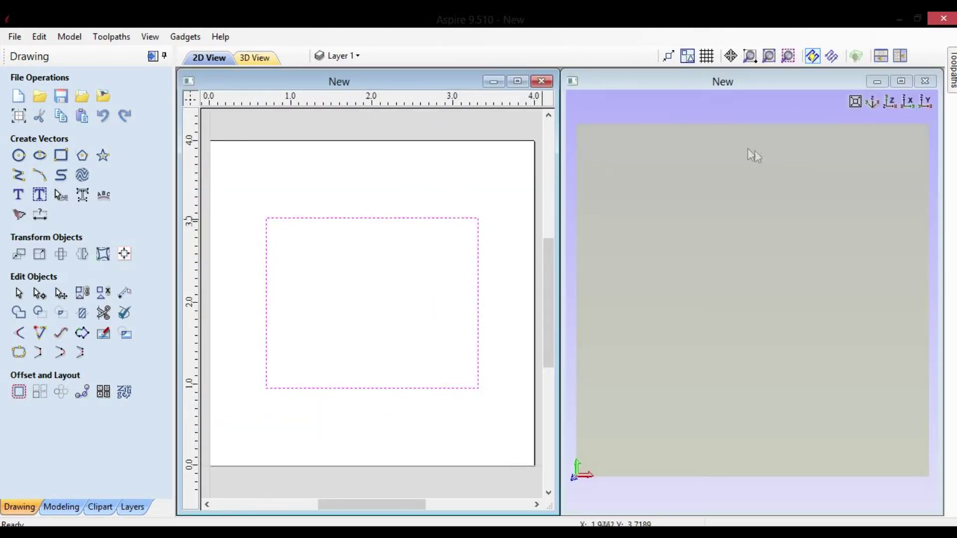
pyautogui.moveTo(952, 70)
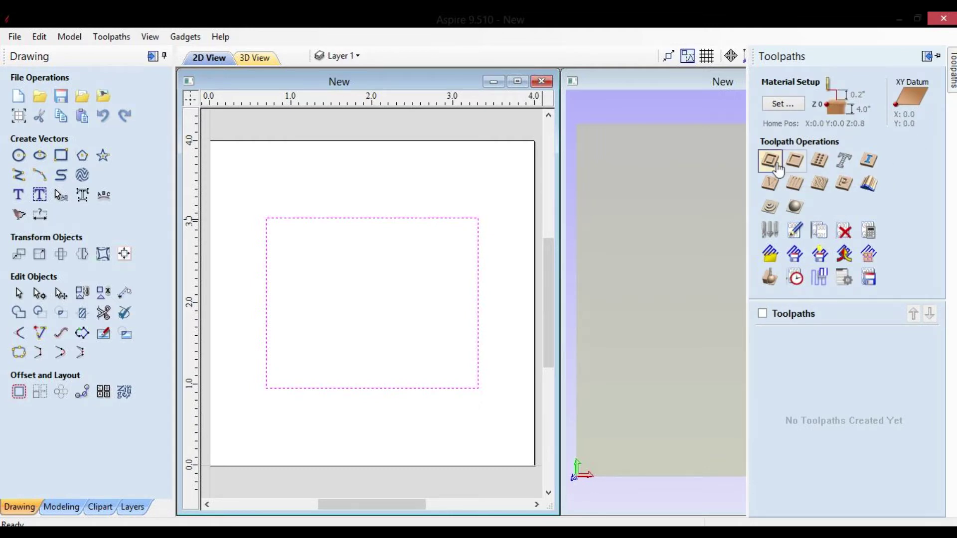
pyautogui.click(938, 56)
pyautogui.click(721, 56)
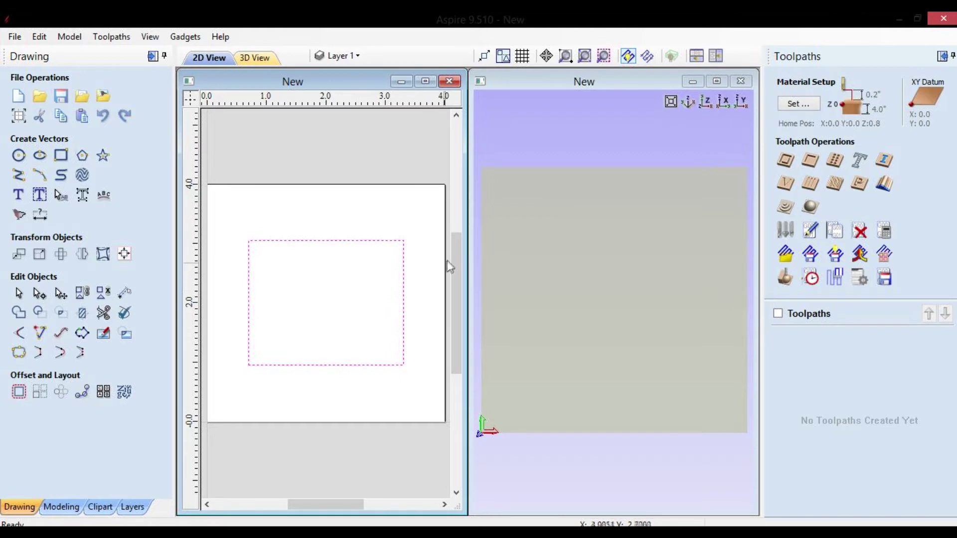
# Make a slightly larger concentric copy of the rectangle around the original, leaving nothing selected
pyautogui.moveTo(453, 256); pyautogui.dragTo(457, 258)
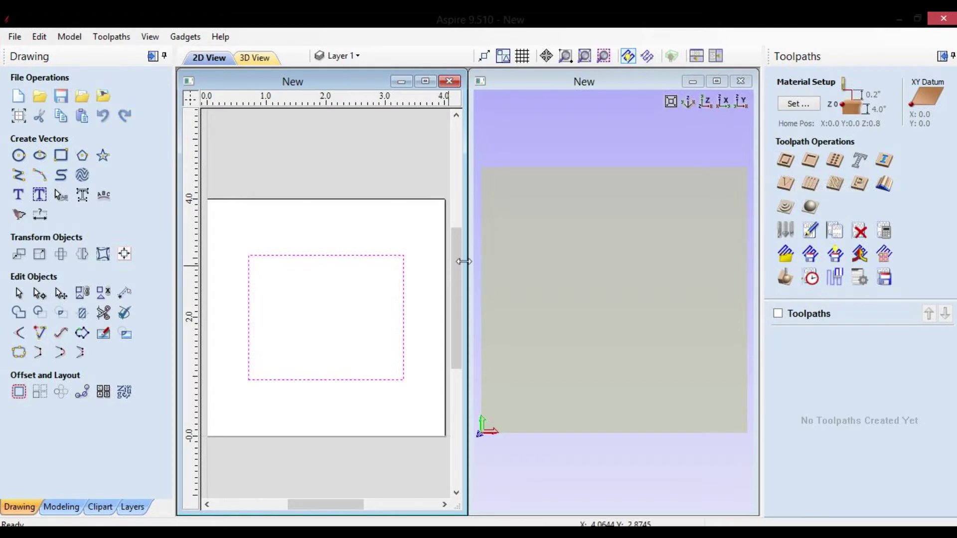
pyautogui.moveTo(457, 260); pyautogui.dragTo(461, 267)
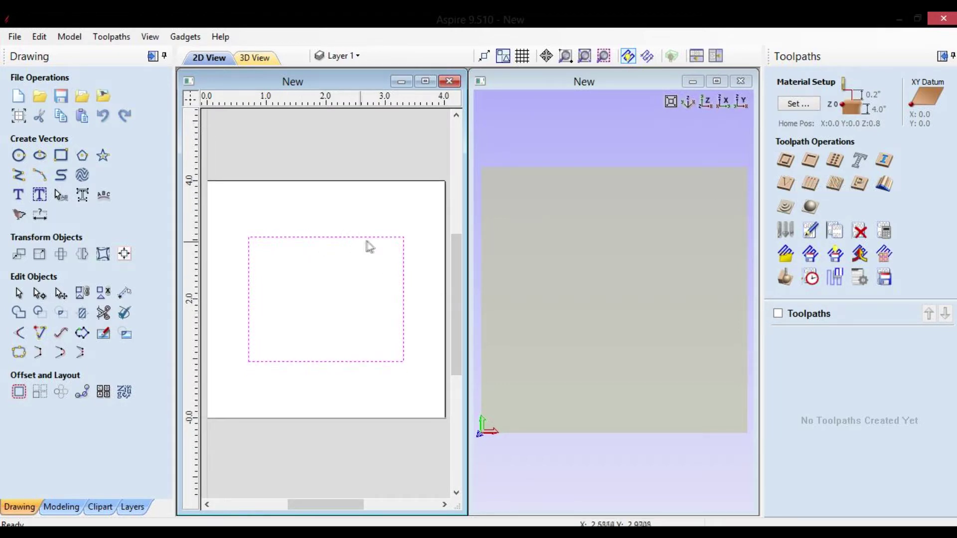
pyautogui.moveTo(454, 254); pyautogui.dragTo(453, 248)
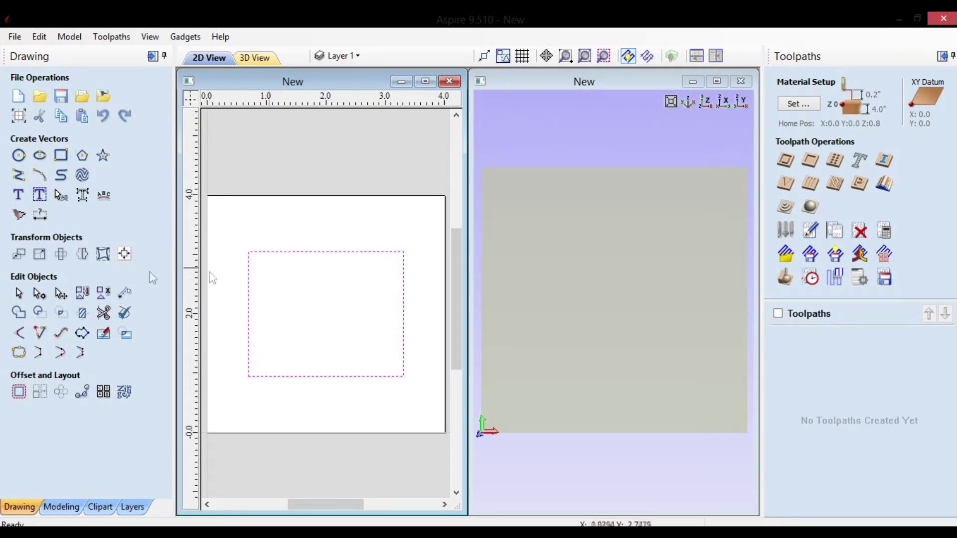
pyautogui.click(299, 252)
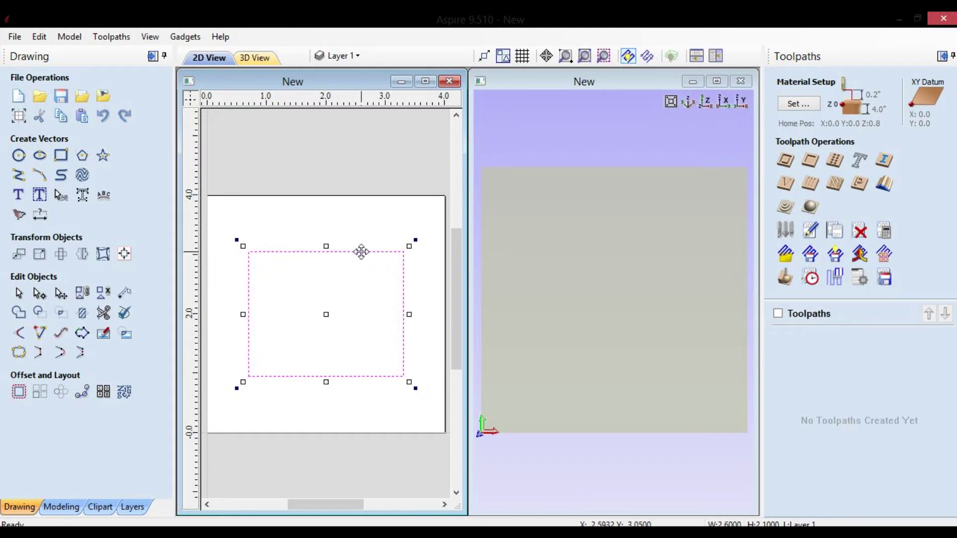
pyautogui.moveTo(409, 247); pyautogui.dragTo(418, 239)
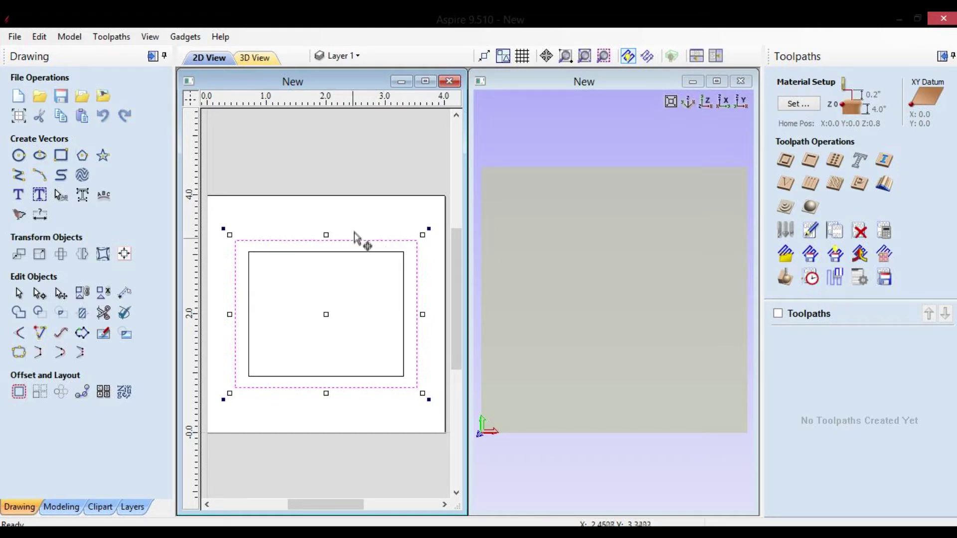
pyautogui.click(382, 212)
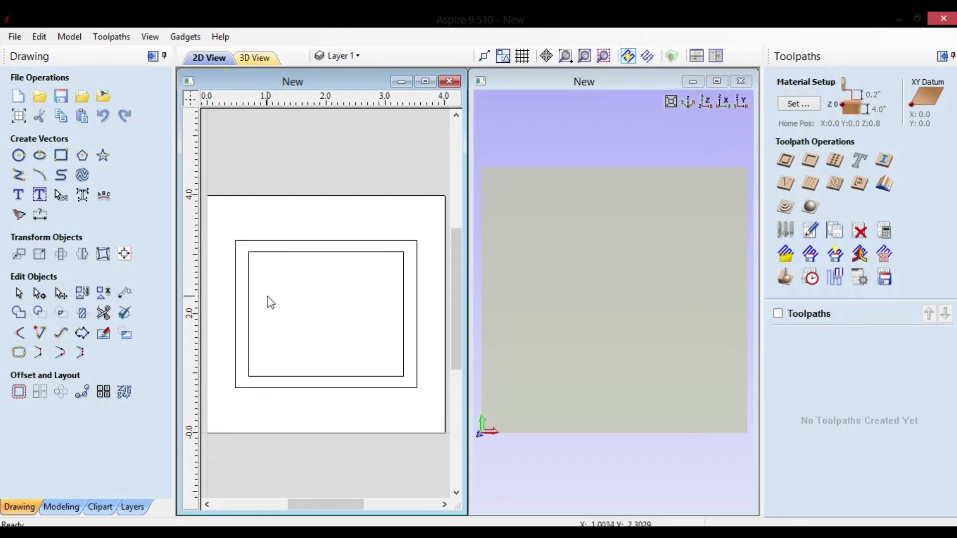
# Open a pocket toolpath for the inner rectangle and review its depth, tool, clearance and ramp settings
pyautogui.click(360, 254)
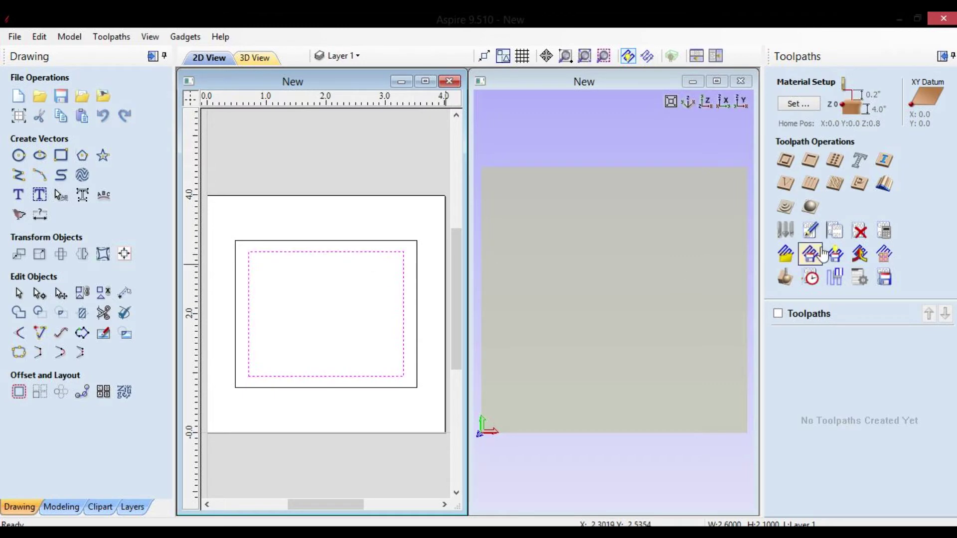
pyautogui.click(810, 160)
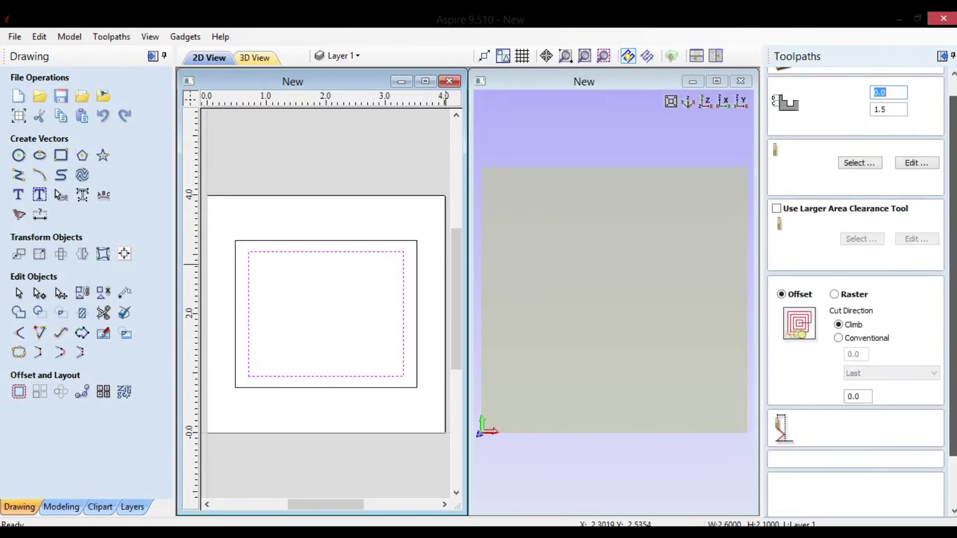
pyautogui.scroll(-3, 916, 301)
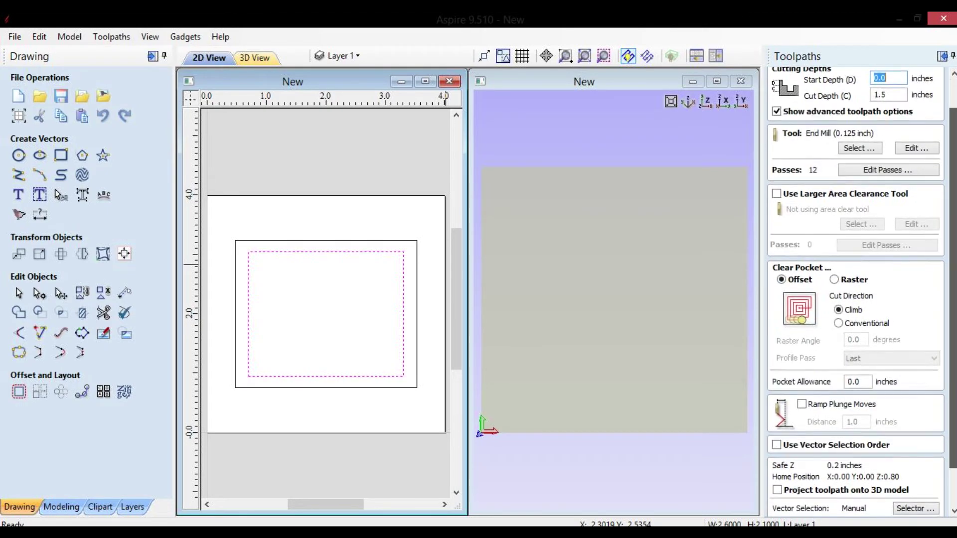
pyautogui.scroll(-3, 855, 291)
pyautogui.moveTo(952, 313); pyautogui.dragTo(953, 259)
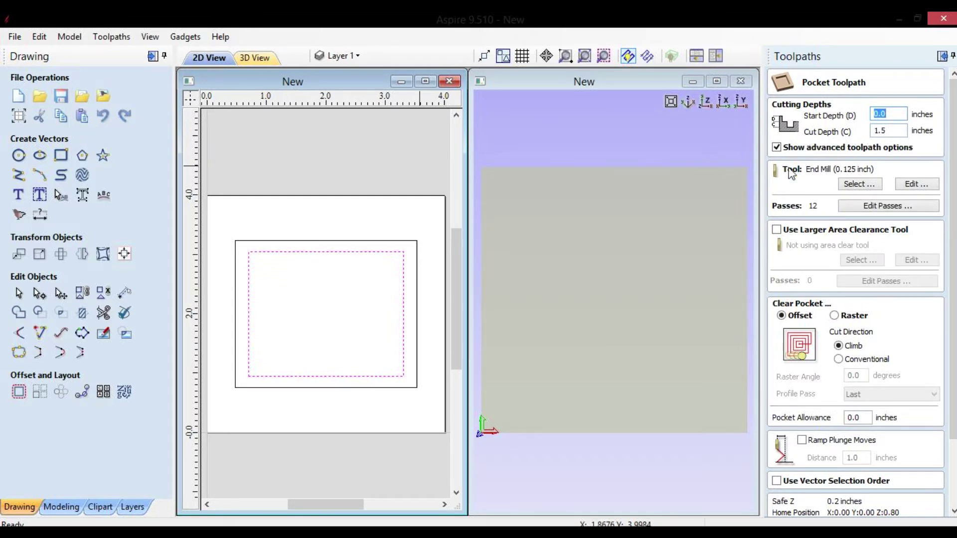
# Discard the current drawing and create a new single-sided job of 4 × 4 inches with a thickness of 2.0 inches
pyautogui.click(15, 37)
pyautogui.click(316, 141)
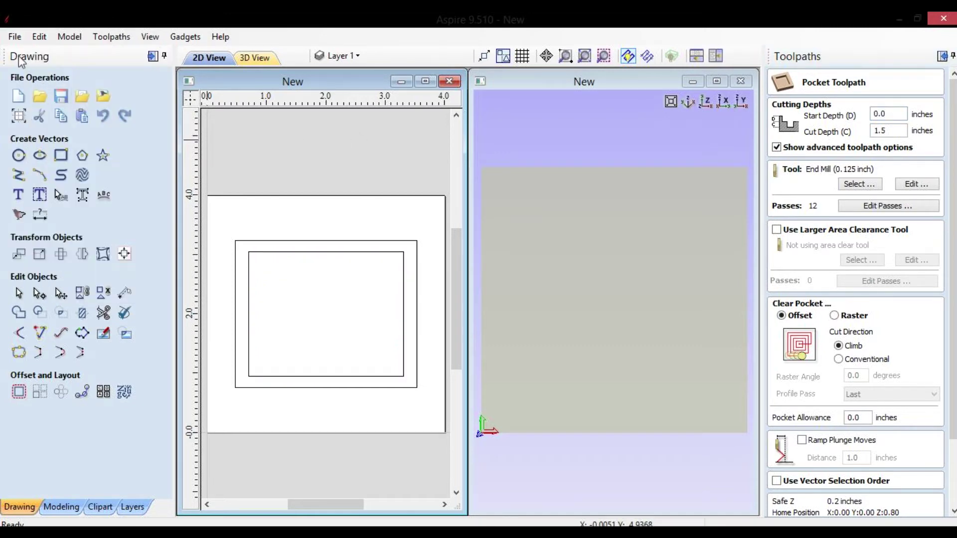
pyautogui.click(15, 37)
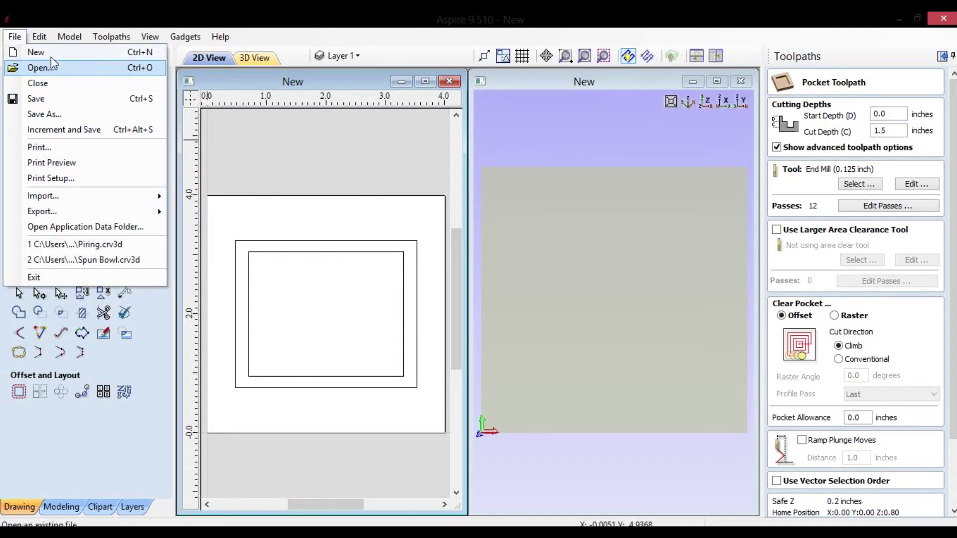
pyautogui.click(37, 67)
pyautogui.click(480, 312)
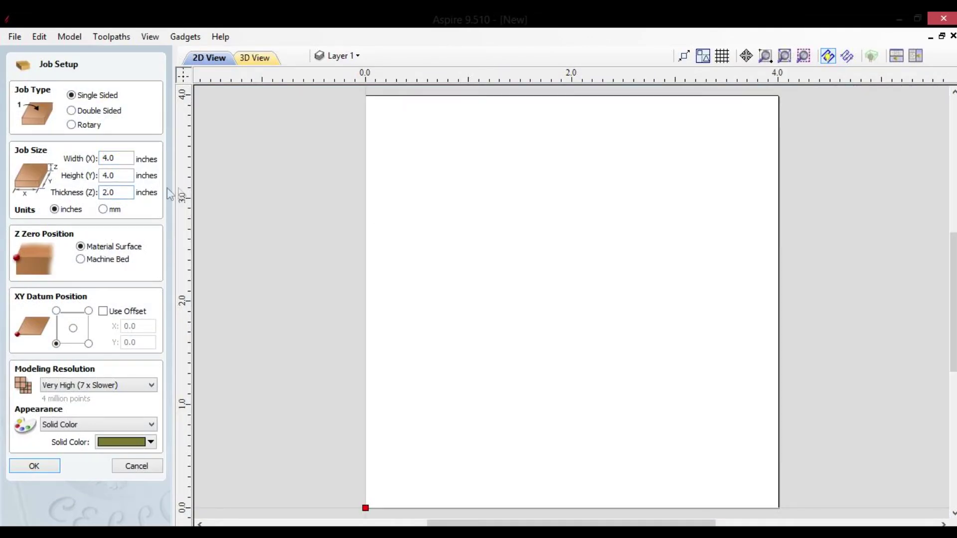
pyautogui.click(26, 464)
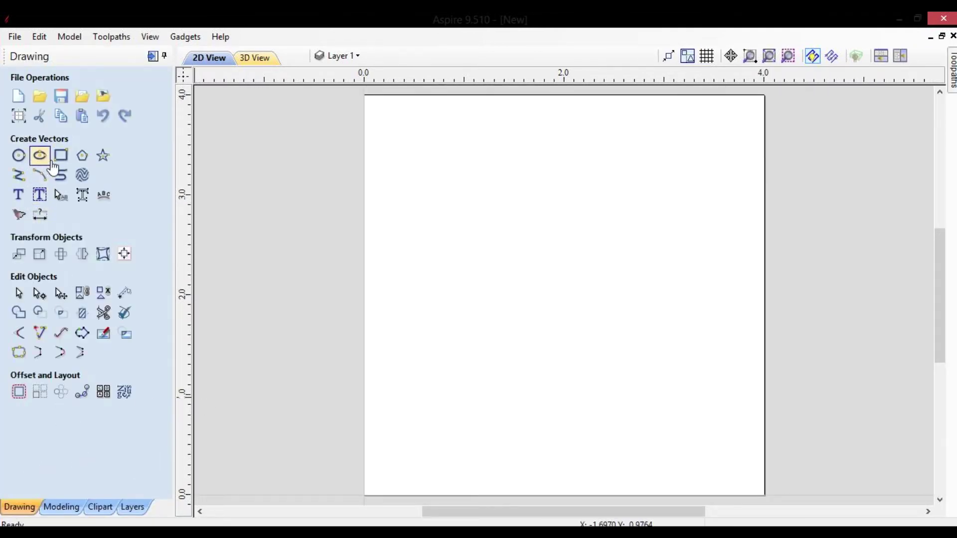
# Draw a rectangle about 2.85 × 2.6 inches on the new material
pyautogui.click(61, 156)
pyautogui.moveTo(455, 205)
pyautogui.mouseDown()
pyautogui.moveTo(711, 384)
pyautogui.moveTo(707, 423)
pyautogui.moveTo(741, 466)
pyautogui.mouseUp()
pyautogui.click(134, 382)
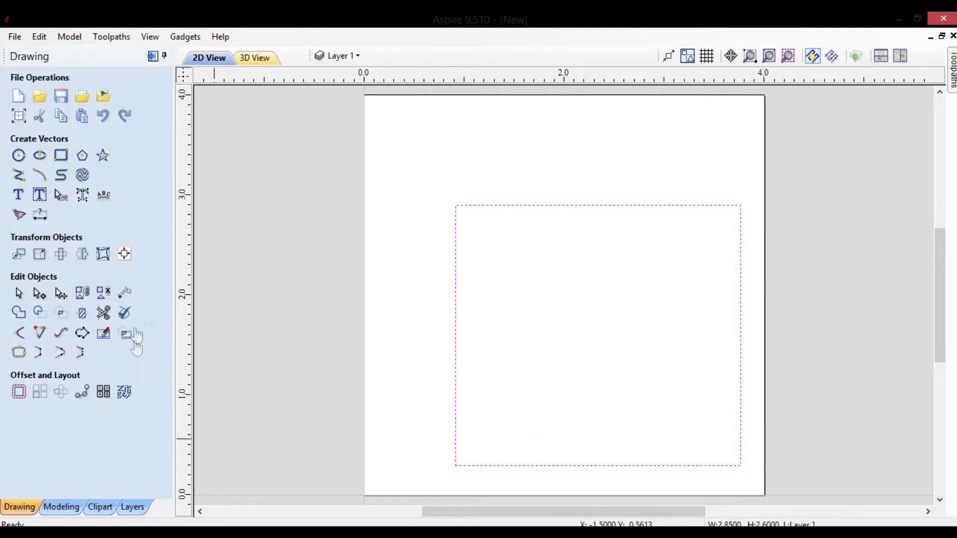
# Centre the rectangle in the material and make a smaller concentric copy about 2.48 × 2.26 inches inside it
pyautogui.click(124, 254)
pyautogui.click(80, 126)
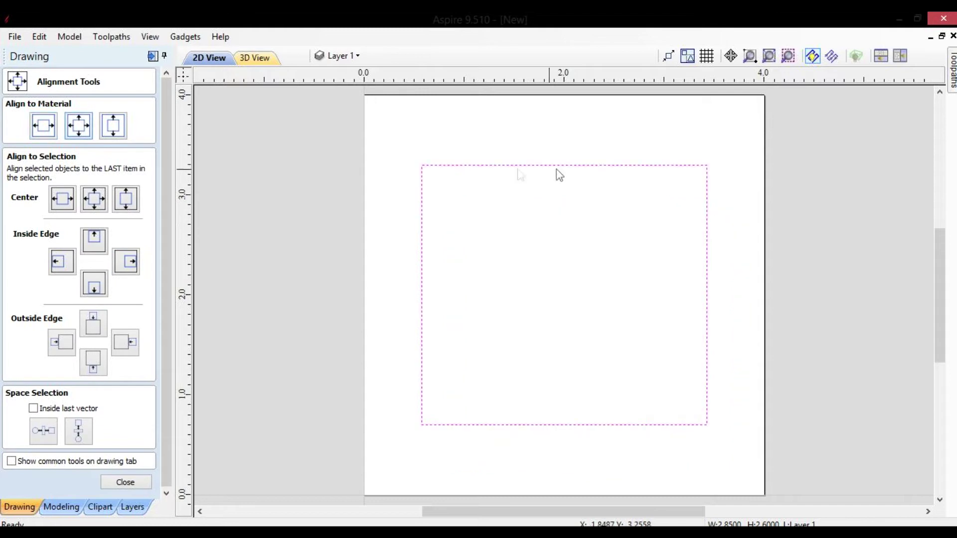
pyautogui.click(132, 483)
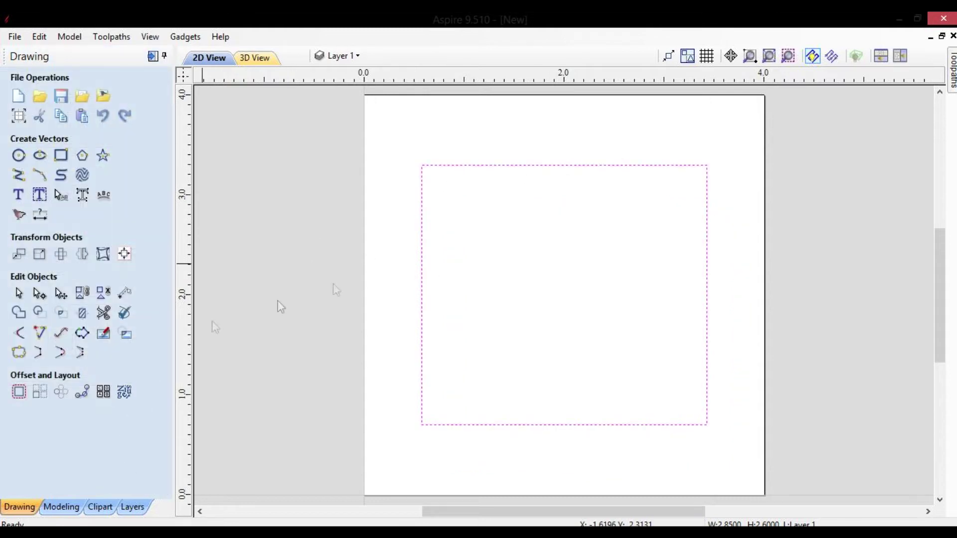
pyautogui.click(707, 166)
pyautogui.moveTo(712, 160); pyautogui.dragTo(679, 182)
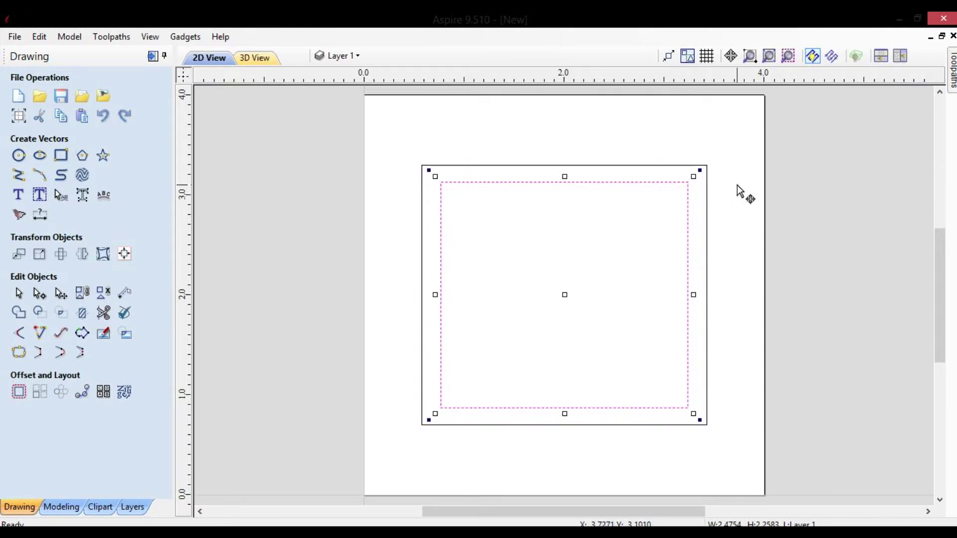
# Display the 2D and 3D views side by side with the toolpath operations shown next to them
pyautogui.click(899, 56)
pyautogui.click(951, 70)
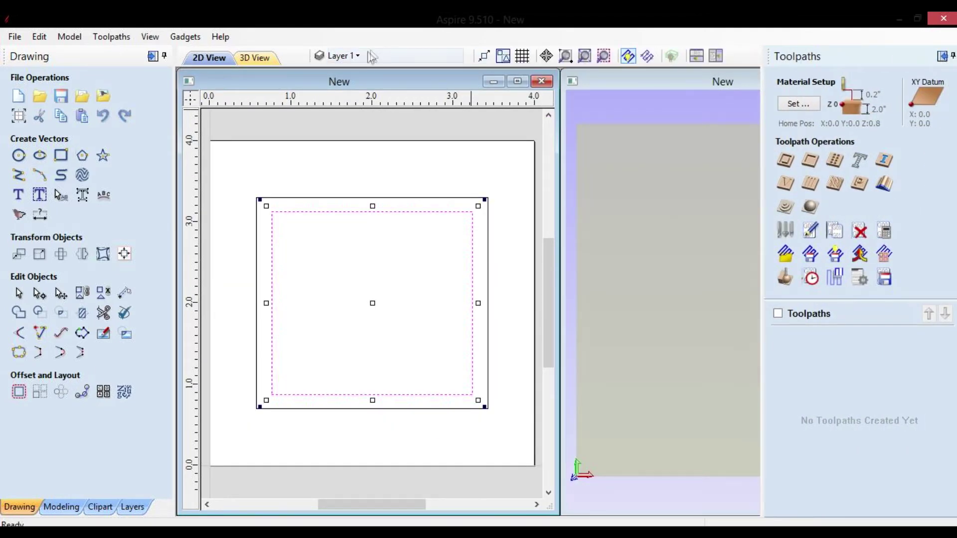
pyautogui.click(711, 57)
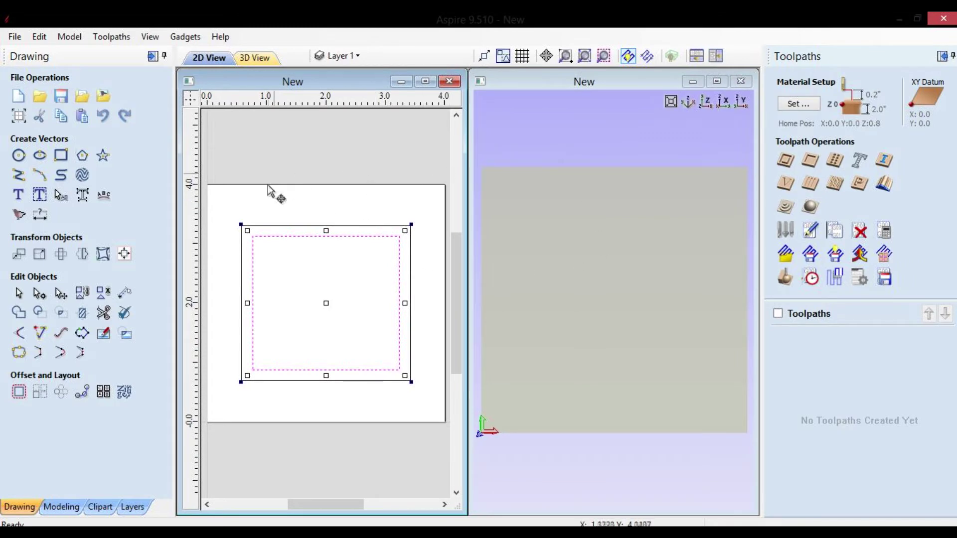
# Calculate a pocket toolpath 1.5 inches deep for the inner rectangle with the 0.125 inch end mill and preview the cut in 3D
pyautogui.click(810, 160)
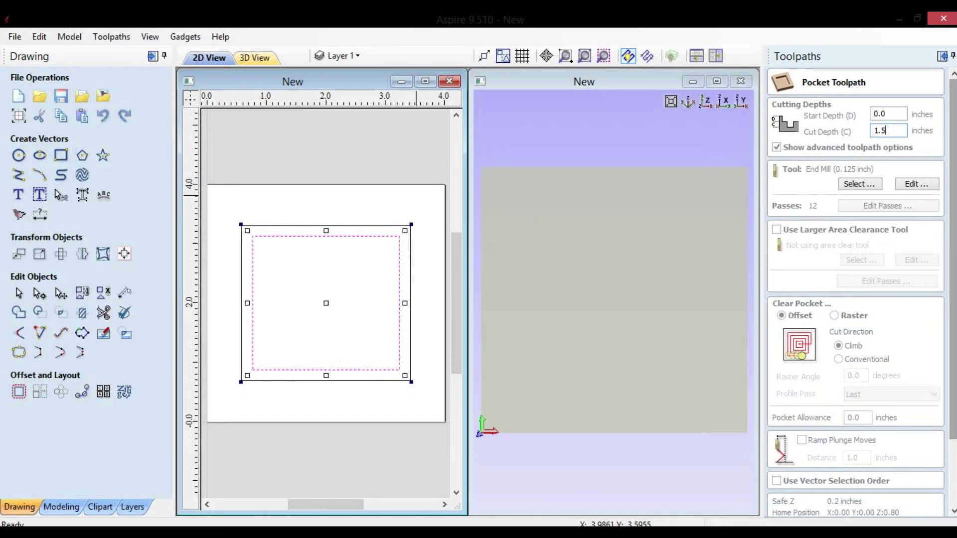
pyautogui.scroll(-1, 901, 131)
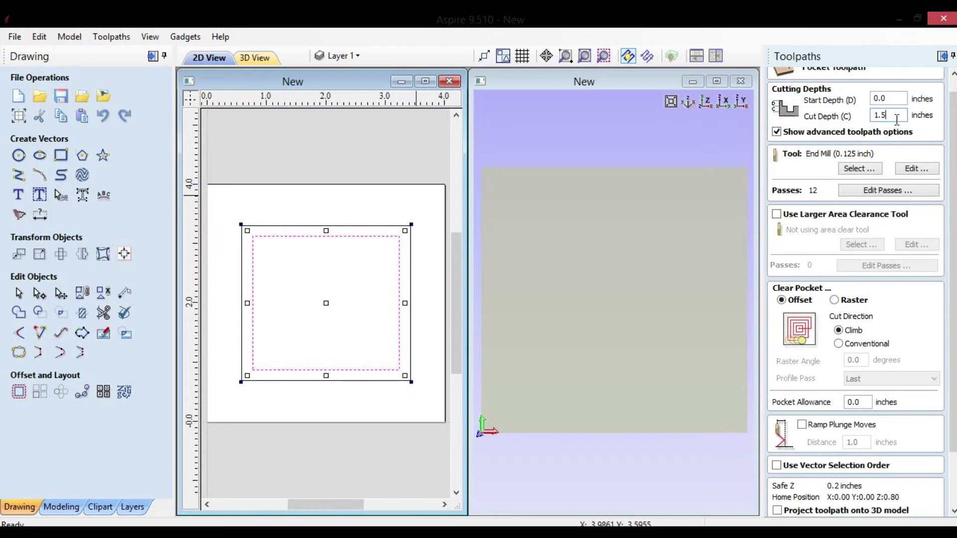
pyautogui.moveTo(951, 130)
pyautogui.mouseDown()
pyautogui.moveTo(953, 158)
pyautogui.moveTo(952, 132)
pyautogui.mouseUp()
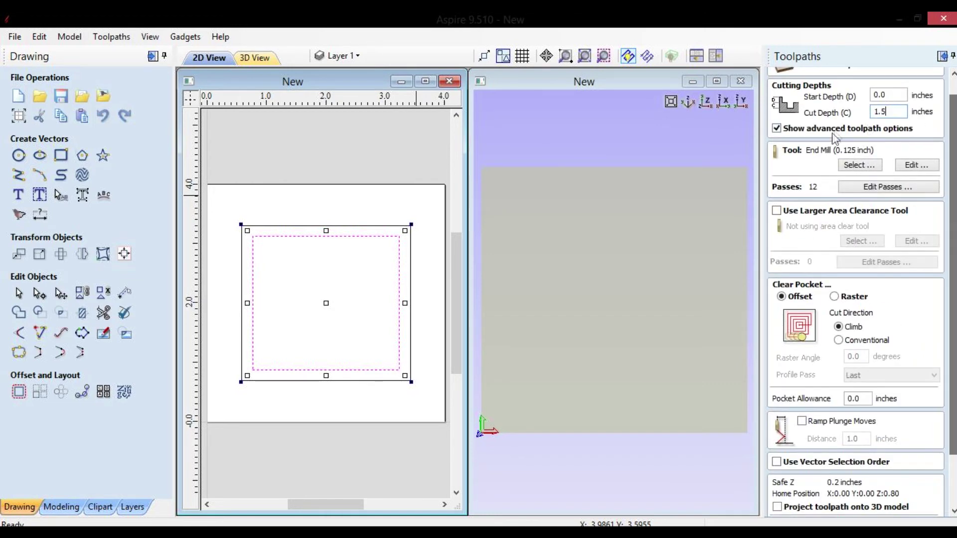
pyautogui.moveTo(953, 133); pyautogui.dragTo(954, 191)
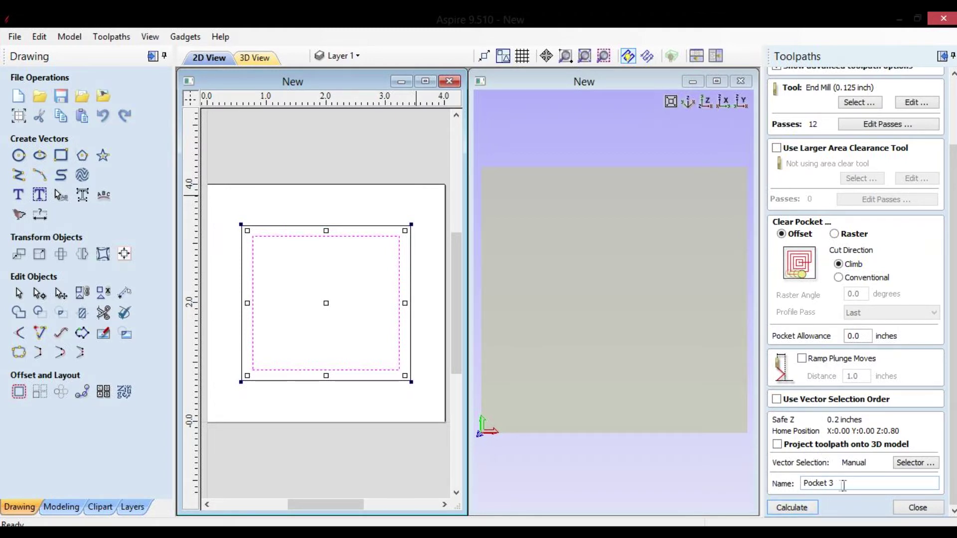
pyautogui.moveTo(842, 484); pyautogui.dragTo(808, 483)
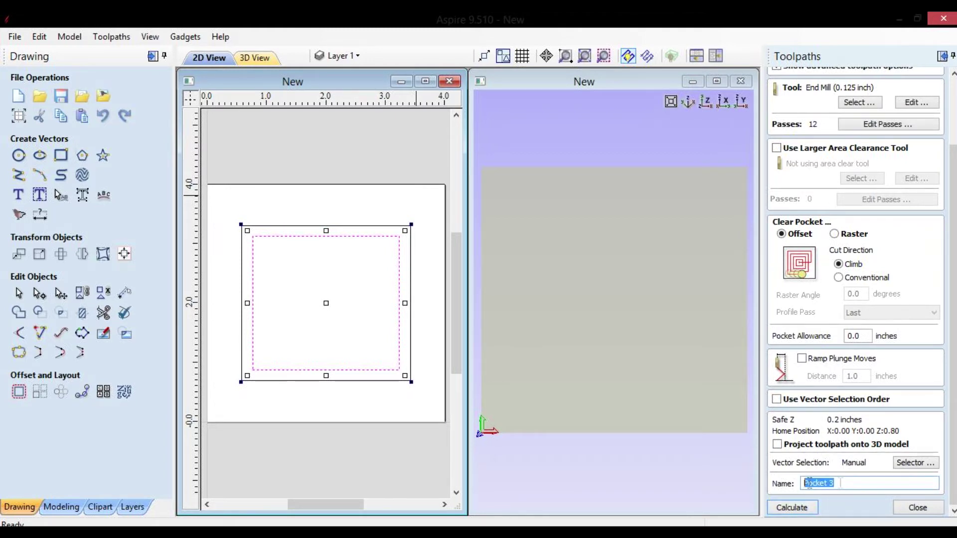
pyautogui.click(789, 508)
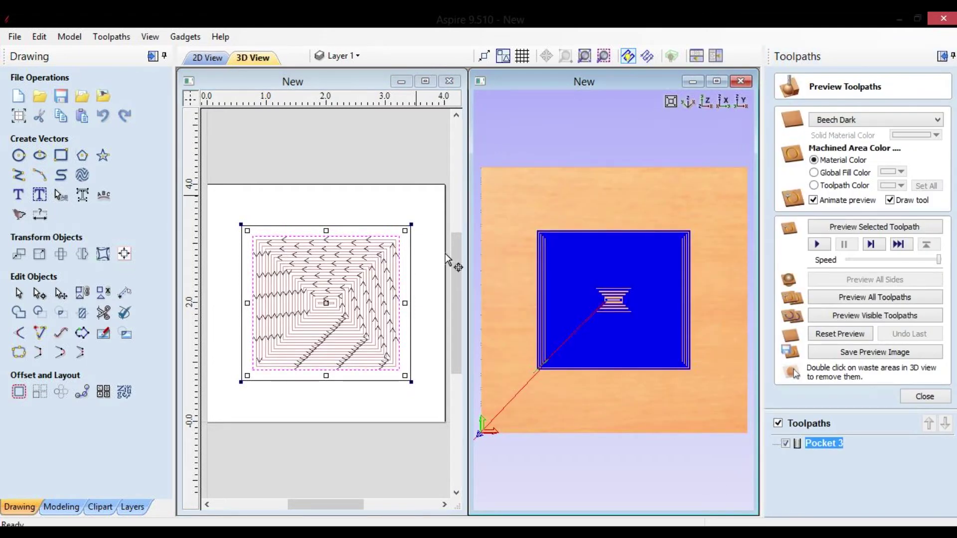
pyautogui.click(821, 246)
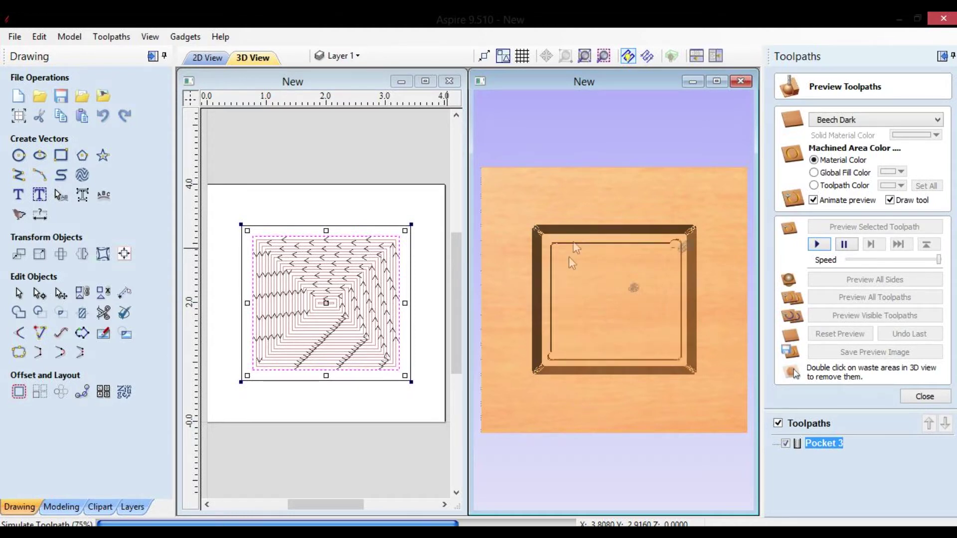
pyautogui.moveTo(606, 277); pyautogui.dragTo(521, 193)
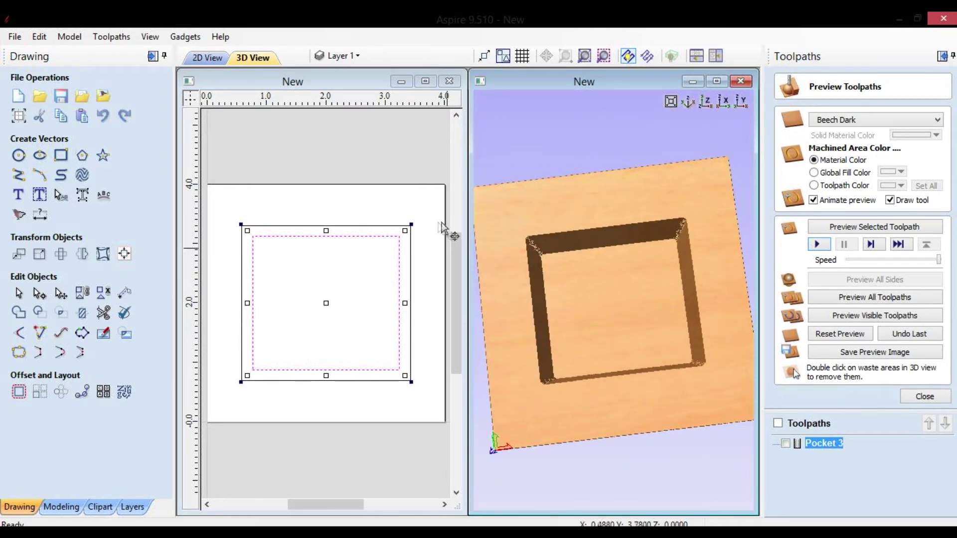
# Start a 2D profile toolpath for the outer rectangle and assign the End Mill (0.125 inch) to it
pyautogui.click(364, 226)
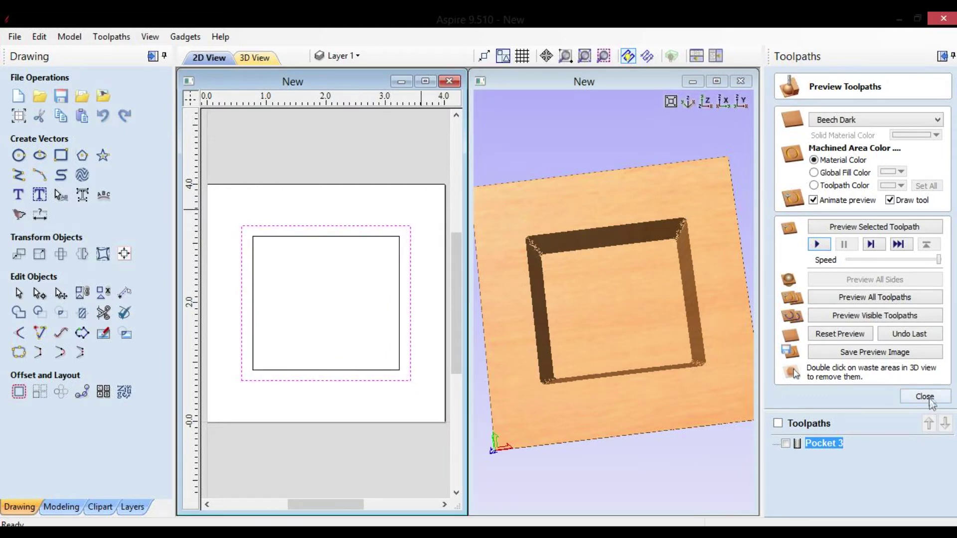
pyautogui.click(924, 397)
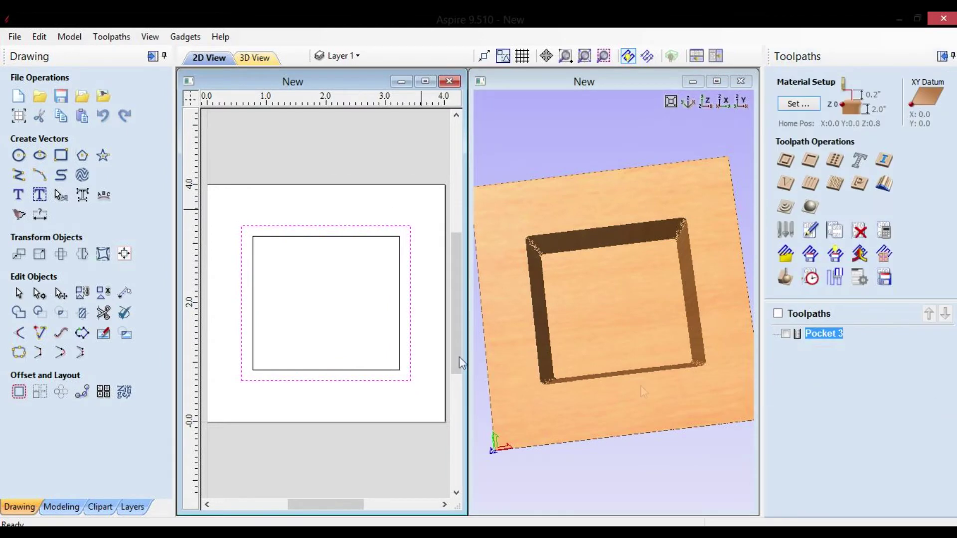
pyautogui.click(783, 160)
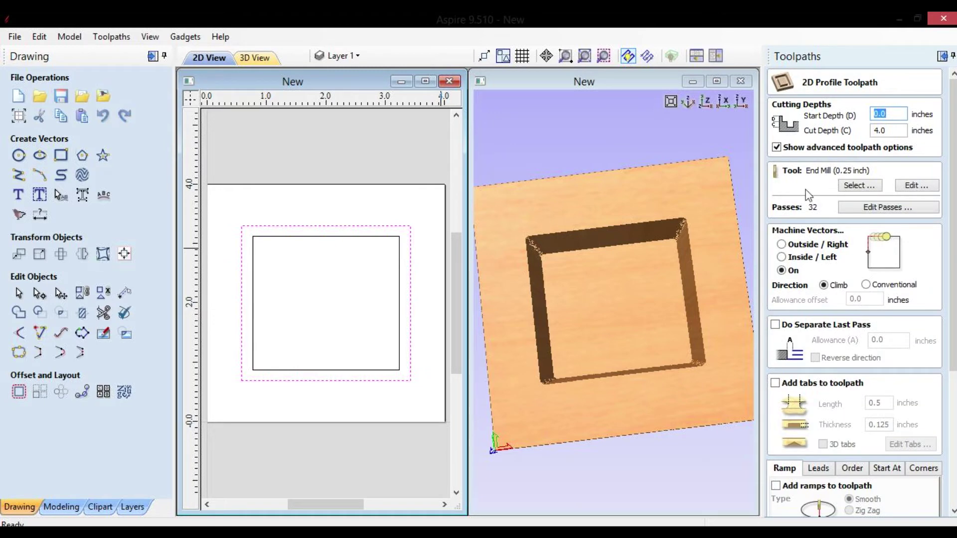
pyautogui.moveTo(952, 112); pyautogui.dragTo(951, 305)
pyautogui.moveTo(955, 251); pyautogui.dragTo(953, 334)
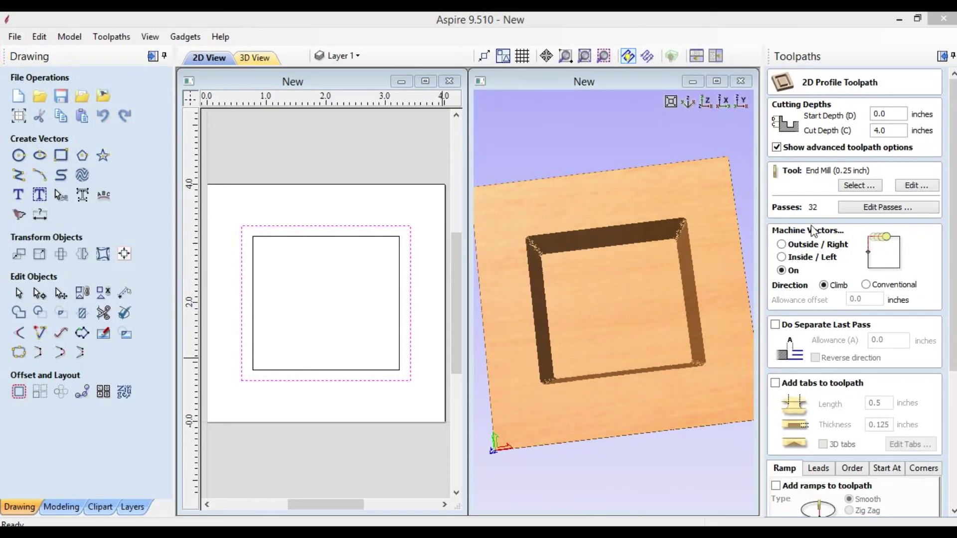
pyautogui.moveTo(952, 187); pyautogui.dragTo(951, 186)
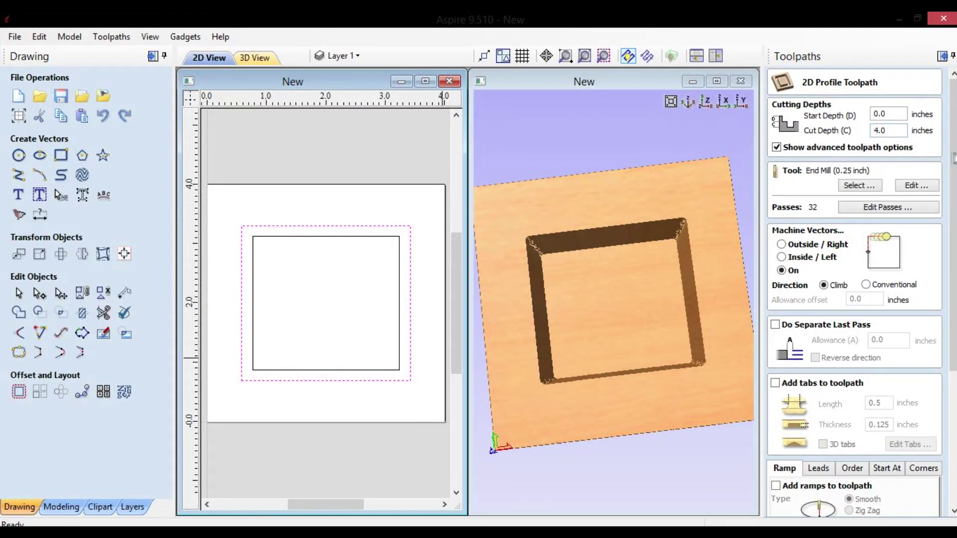
pyautogui.moveTo(952, 159); pyautogui.dragTo(953, 164)
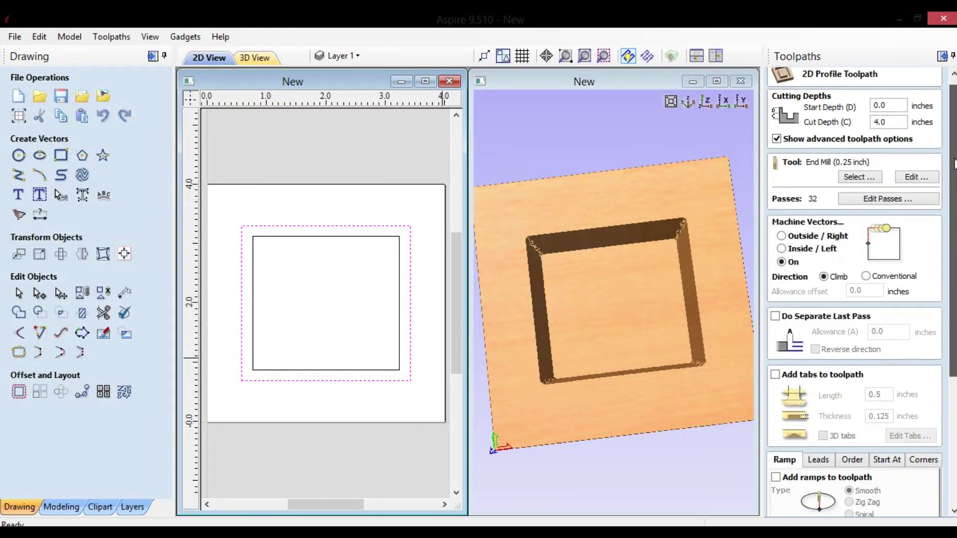
pyautogui.click(857, 177)
pyautogui.click(376, 144)
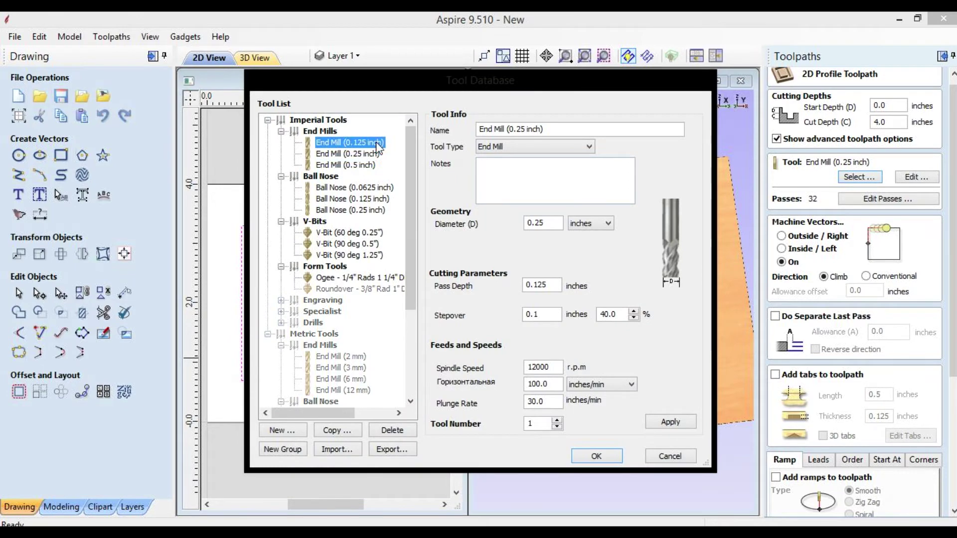
pyautogui.click(597, 457)
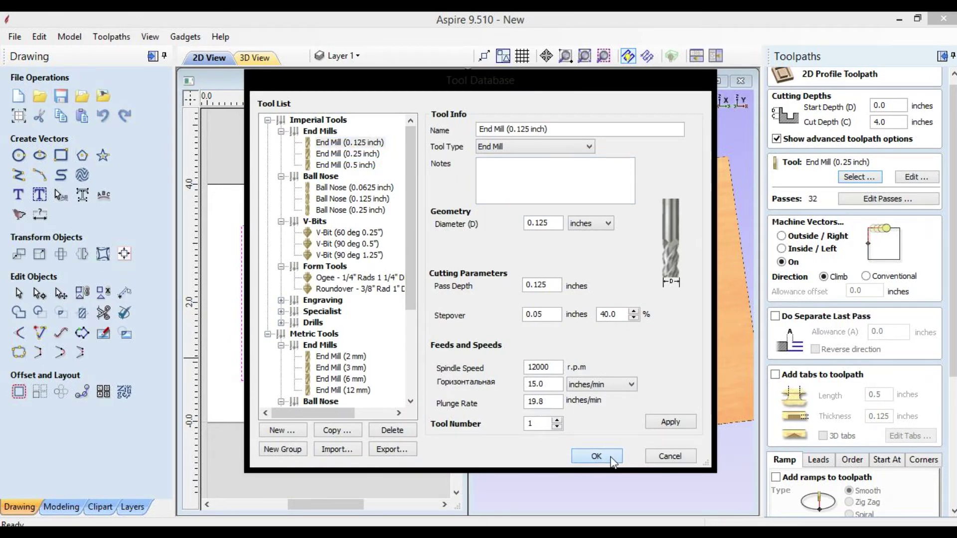
pyautogui.click(611, 457)
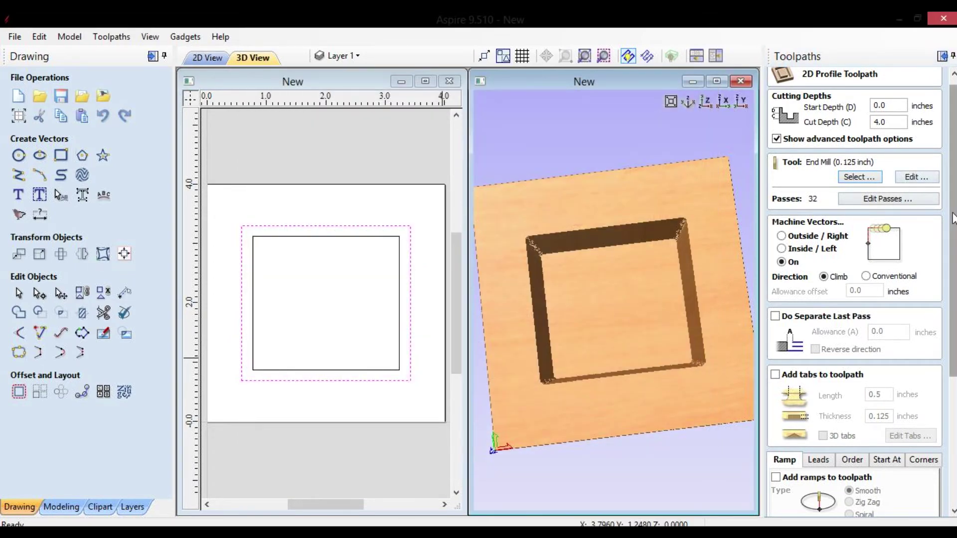
# Set the profile to machine on the outer rectangle's vector and calculate it, accepting the cut through the material
pyautogui.scroll(-1, 952, 231)
pyautogui.scroll(1, 951, 234)
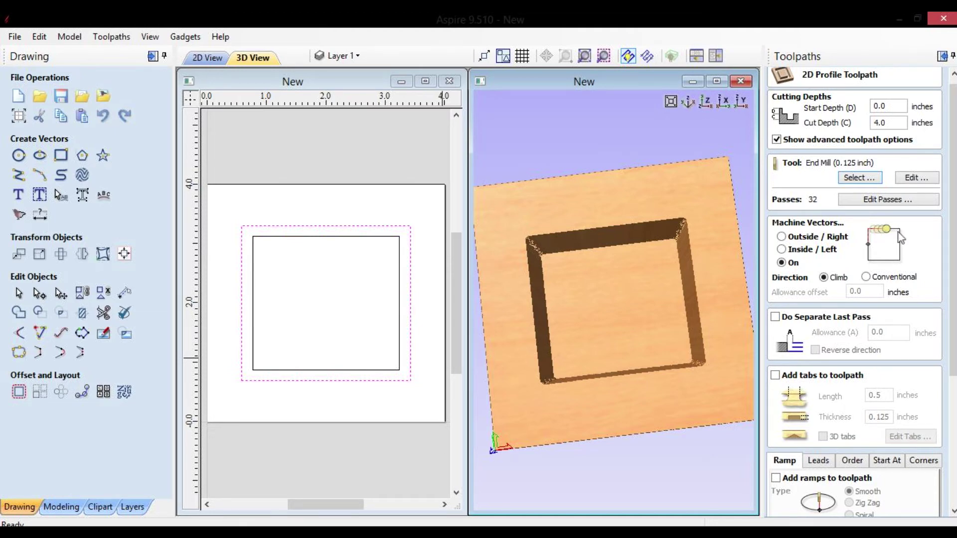
pyautogui.click(782, 249)
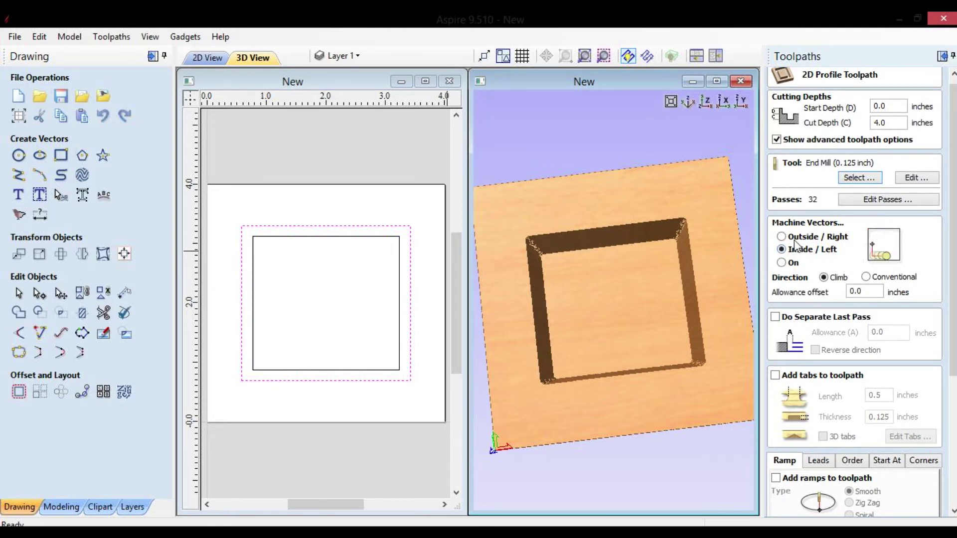
pyautogui.click(805, 239)
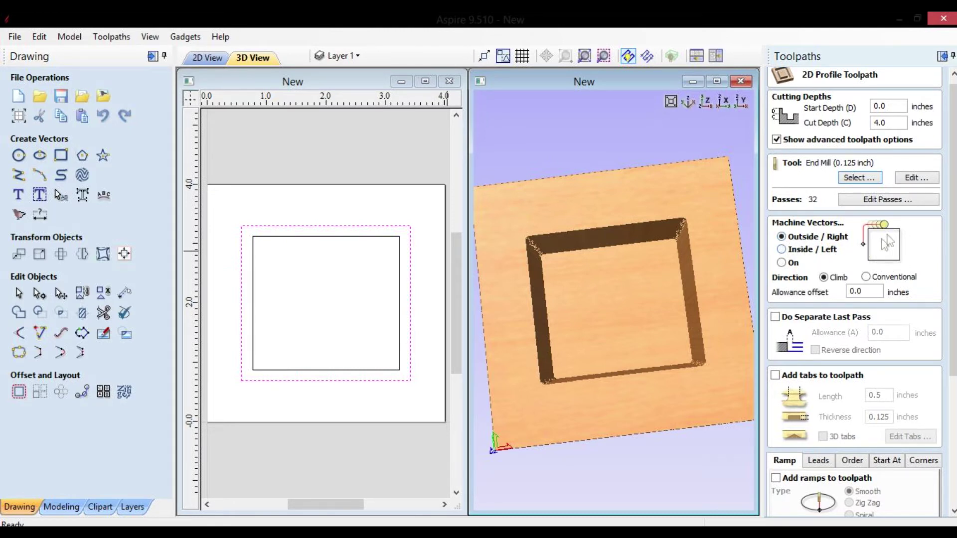
pyautogui.click(783, 263)
pyautogui.moveTo(951, 295); pyautogui.dragTo(946, 442)
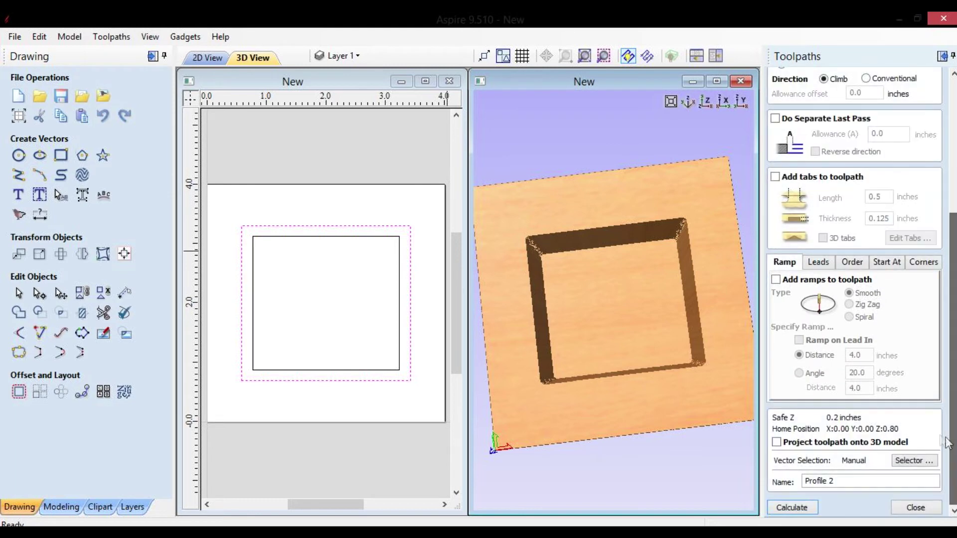
pyautogui.click(791, 507)
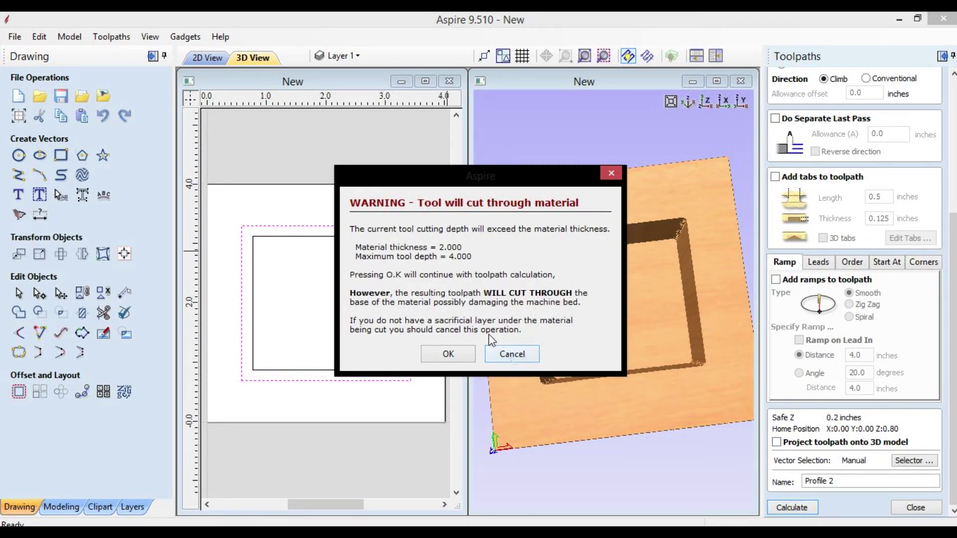
pyautogui.click(452, 353)
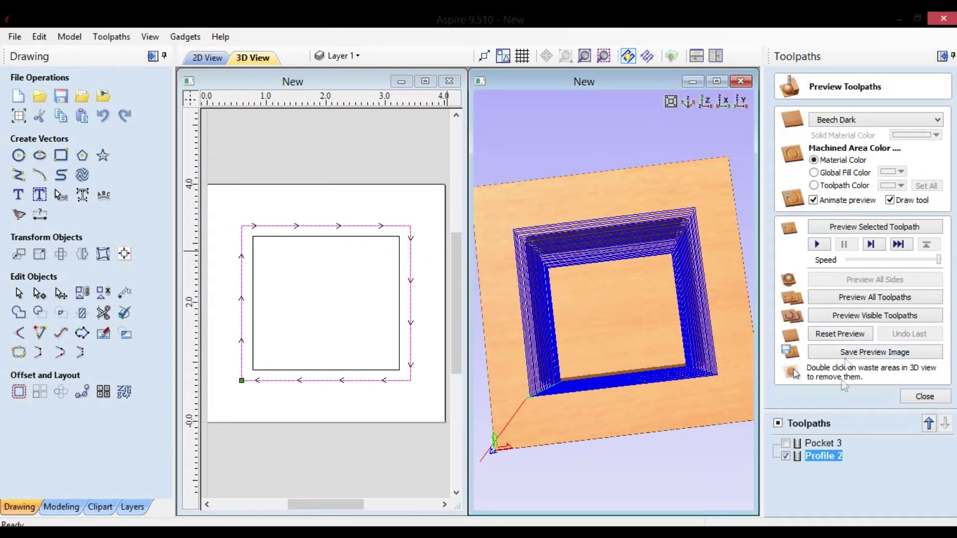
# Simulate the profile cut in 3D and remove the waste material around the box
pyautogui.click(826, 245)
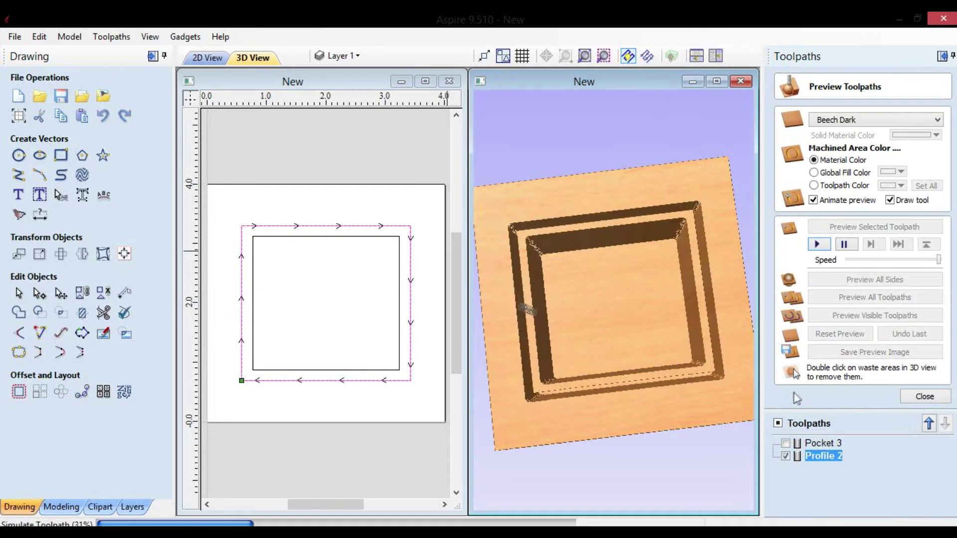
pyautogui.moveTo(584, 355); pyautogui.dragTo(670, 196)
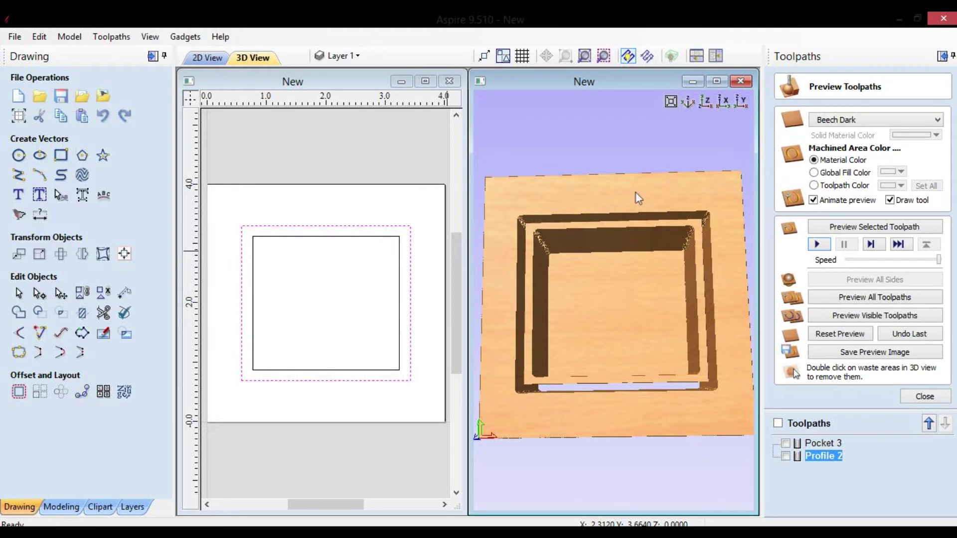
pyautogui.moveTo(625, 193)
pyautogui.mouseDown()
pyautogui.moveTo(629, 258)
pyautogui.moveTo(601, 391)
pyautogui.moveTo(568, 199)
pyautogui.moveTo(612, 256)
pyautogui.moveTo(632, 190)
pyautogui.mouseUp()
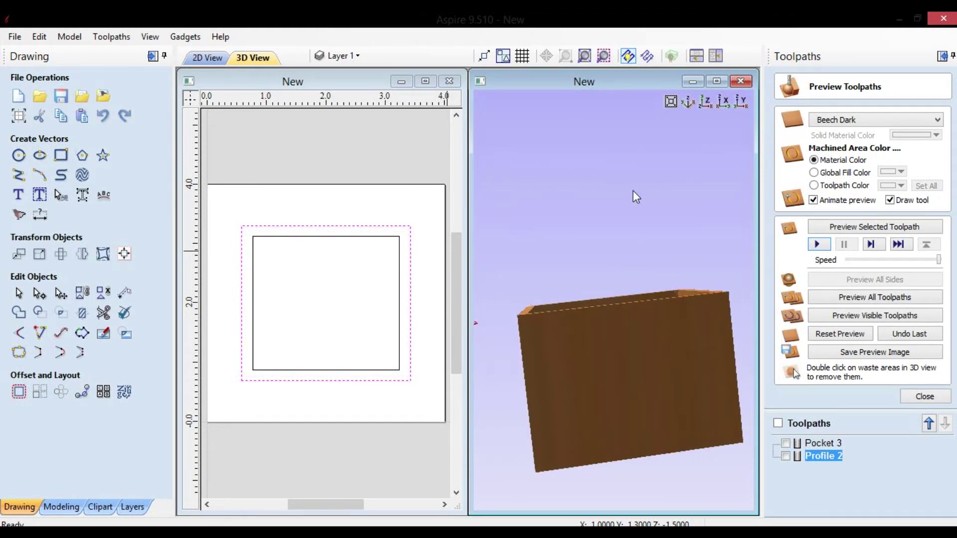
# Examine the machined box from above, from the side and from underneath, and leave the toolpath preview
pyautogui.moveTo(596, 226); pyautogui.dragTo(623, 319)
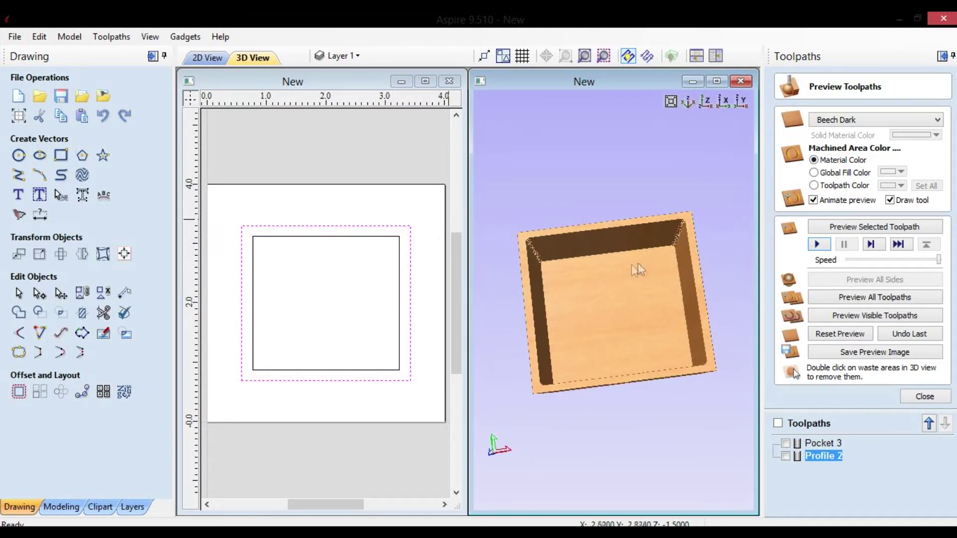
pyautogui.moveTo(641, 331); pyautogui.dragTo(588, 249)
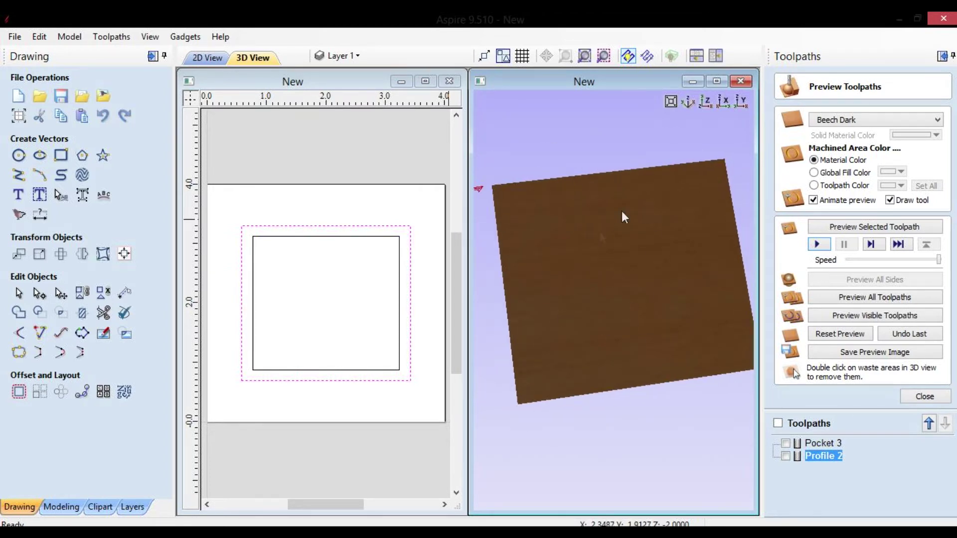
pyautogui.moveTo(618, 216); pyautogui.dragTo(563, 267)
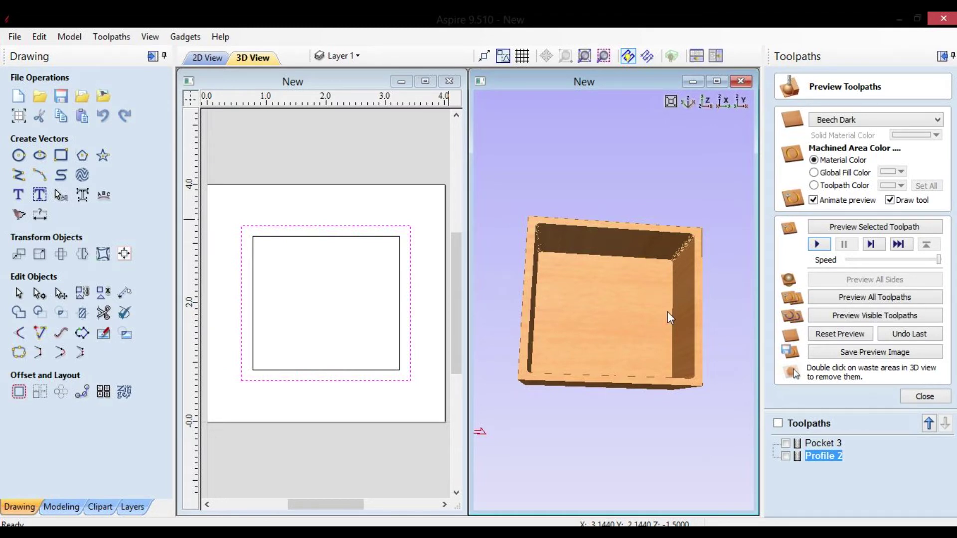
pyautogui.moveTo(640, 395); pyautogui.dragTo(570, 242)
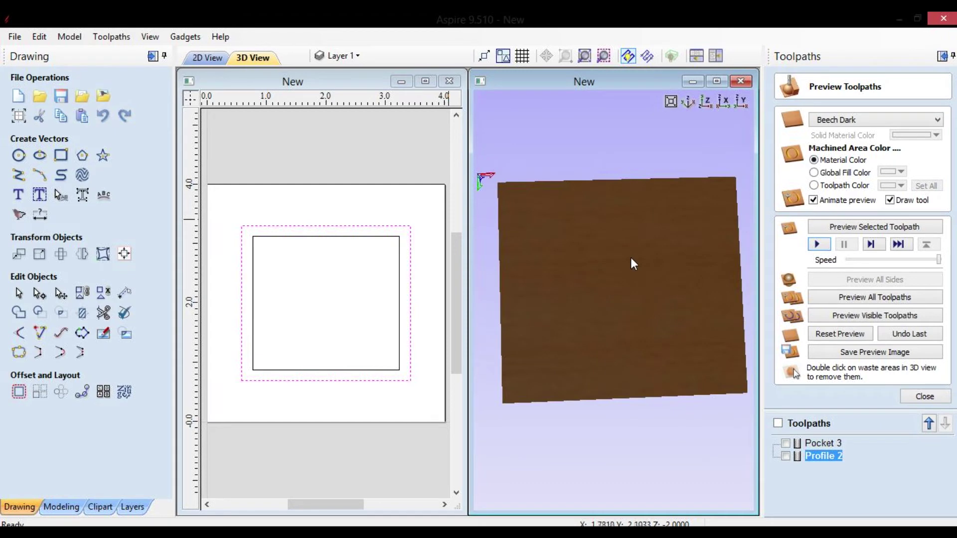
pyautogui.click(925, 396)
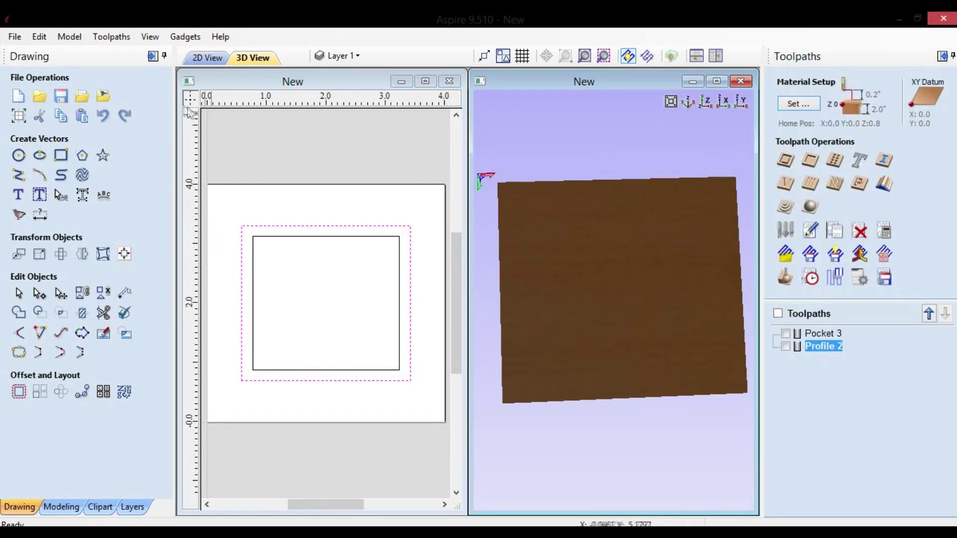
# Discard the current drawing and create a new double-sided job of 4 × 4 inches with a thickness of 2.0 inches
pyautogui.click(15, 36)
pyautogui.click(44, 82)
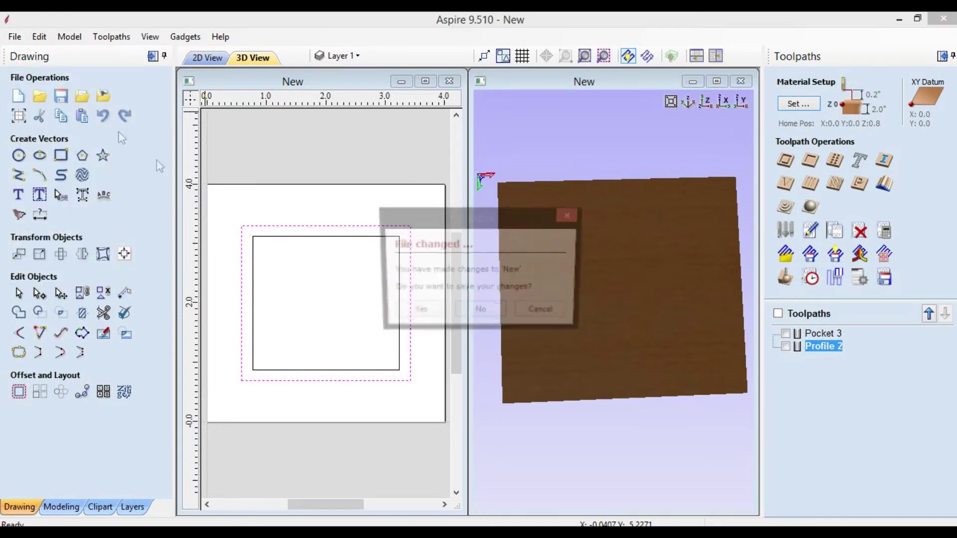
pyautogui.click(484, 313)
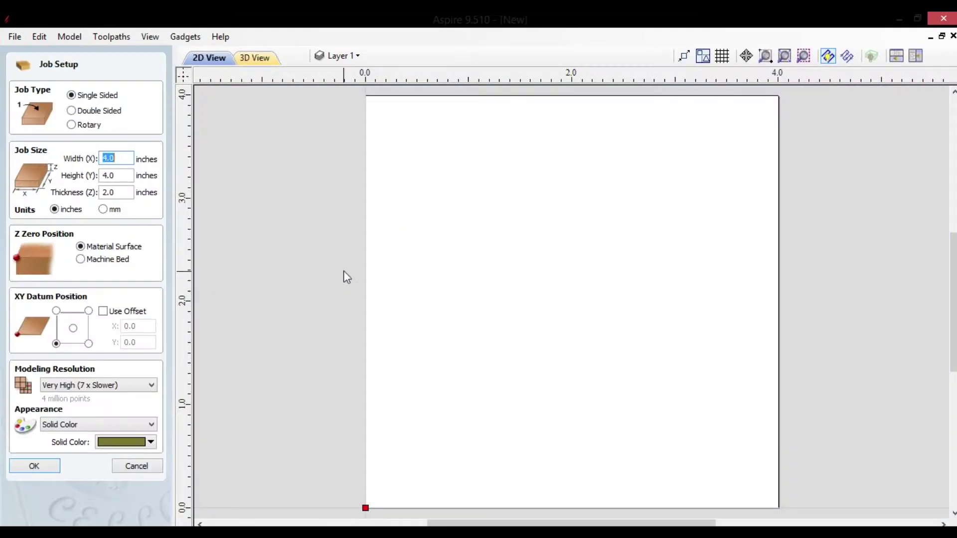
pyautogui.click(99, 111)
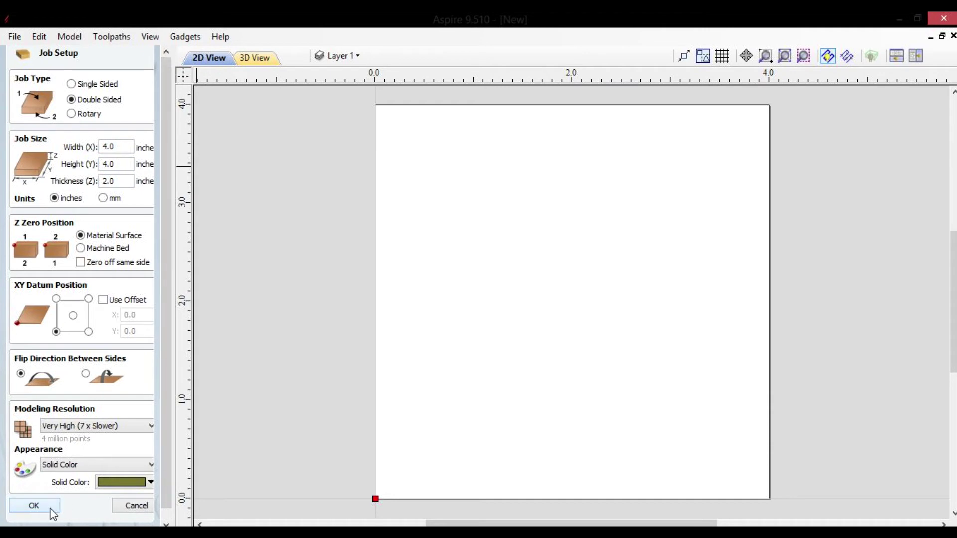
pyautogui.click(34, 505)
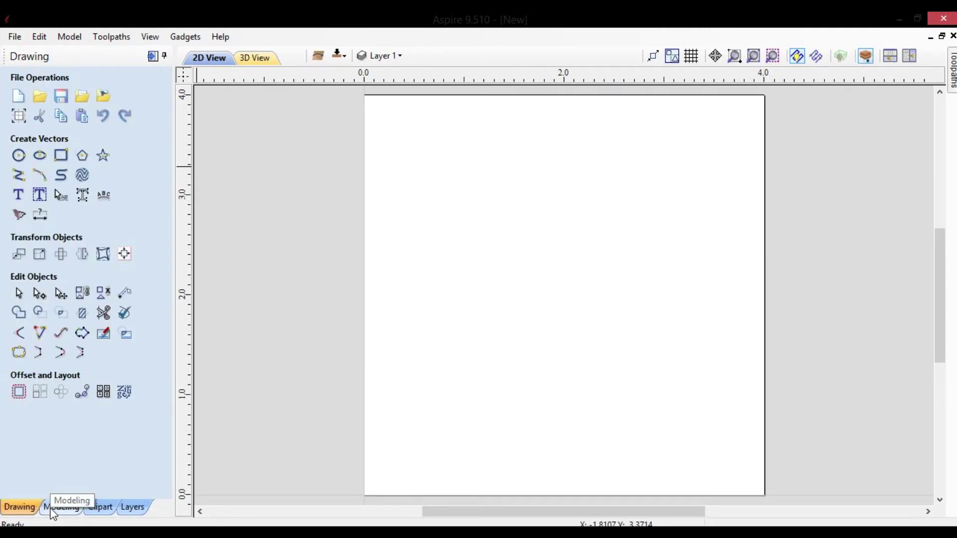
# Draw a rectangle about 3.35 × 2.45 inches and center it on the material
pyautogui.click(60, 160)
pyautogui.moveTo(394, 175)
pyautogui.mouseDown()
pyautogui.moveTo(745, 432)
pyautogui.moveTo(727, 423)
pyautogui.mouseUp()
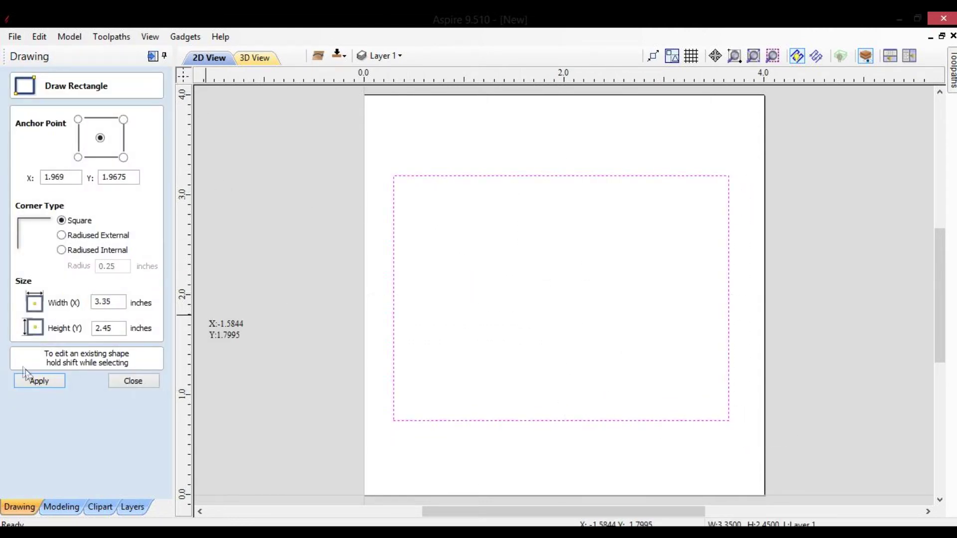
pyautogui.click(124, 383)
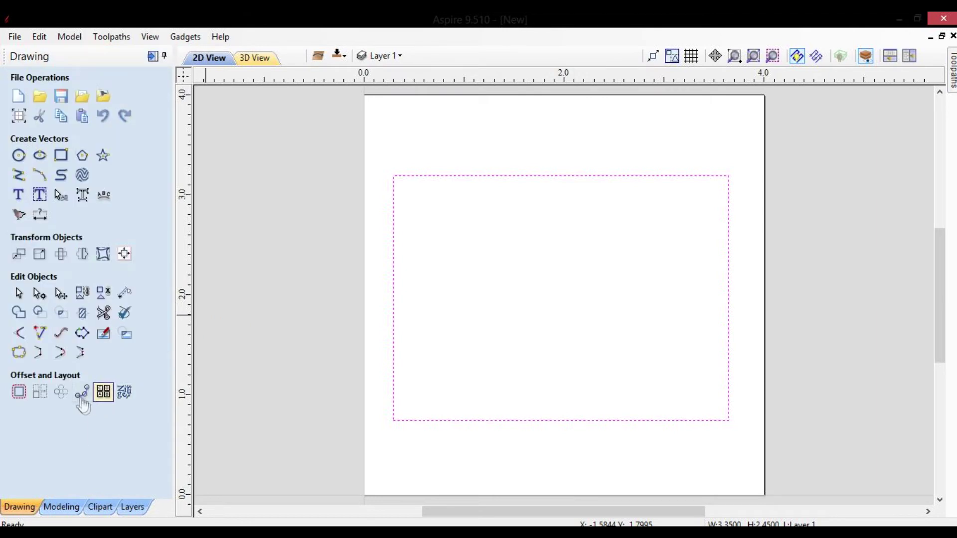
pyautogui.click(124, 256)
pyautogui.click(78, 126)
pyautogui.click(126, 482)
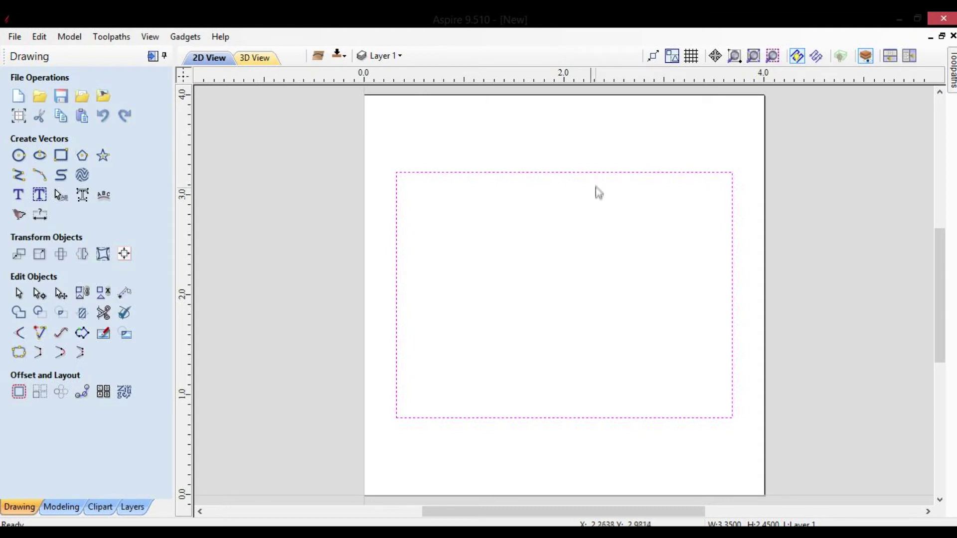
# Add a smaller concentric copy inside the rectangle, about 2.88 × 2.10 inches
pyautogui.click(681, 172)
pyautogui.moveTo(738, 165); pyautogui.dragTo(693, 189)
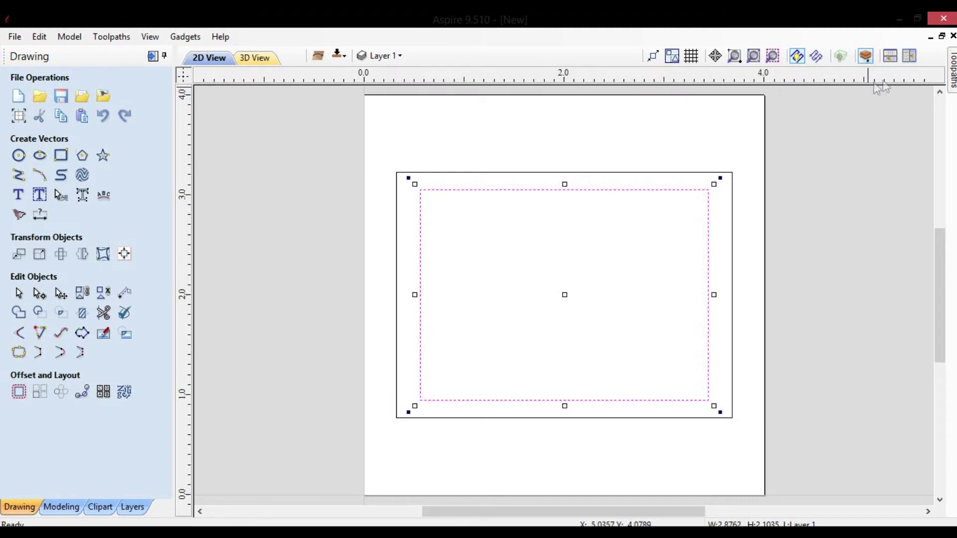
# Keep the toolpath operations on display, tile the 2D and 3D views side by side, and deselect the inner rectangle
pyautogui.click(952, 56)
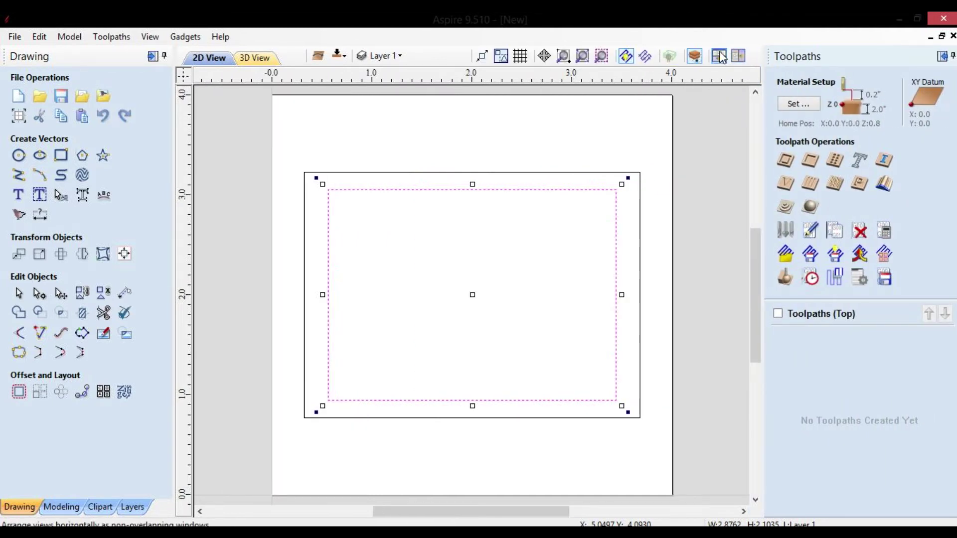
pyautogui.click(719, 55)
pyautogui.click(360, 161)
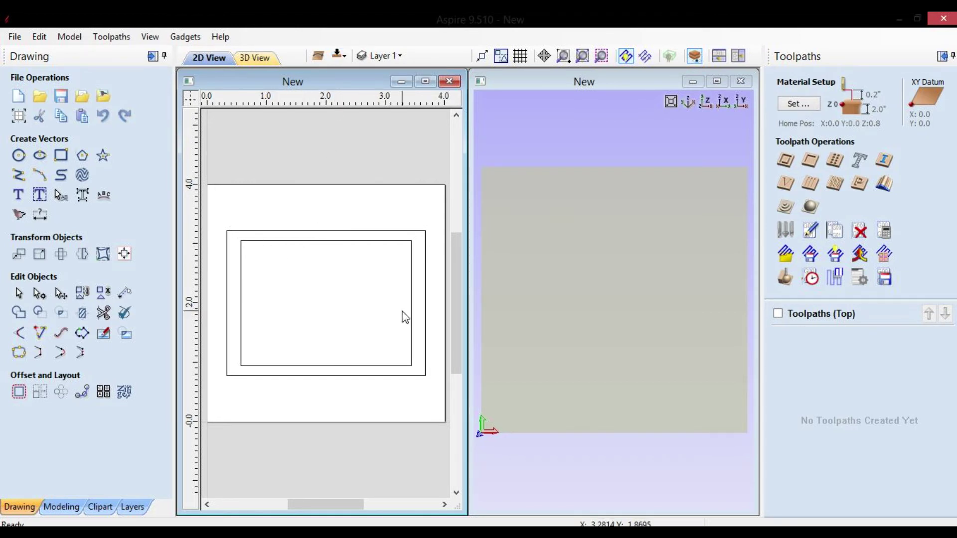
# View the rectangles from the bottom side of the job and return to the top side
pyautogui.click(339, 56)
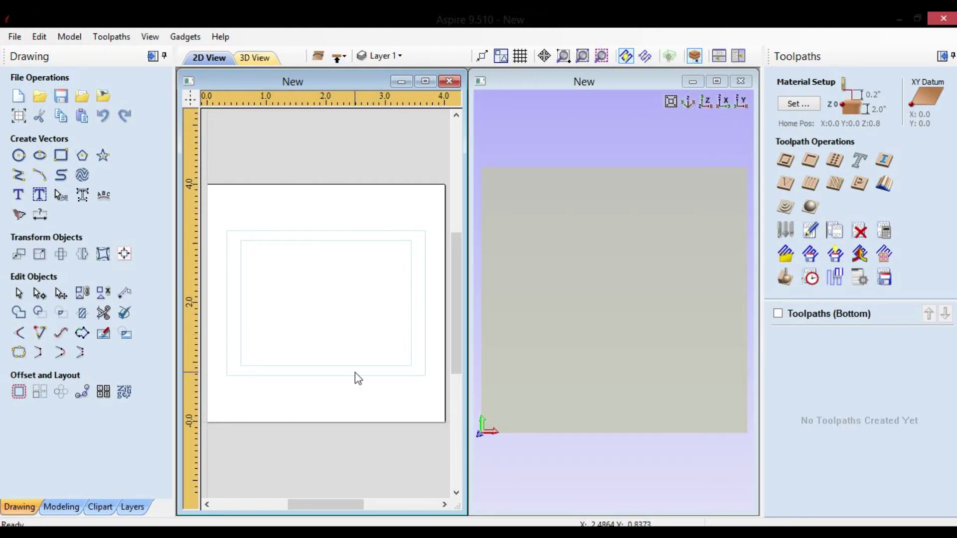
pyautogui.moveTo(331, 504); pyautogui.dragTo(324, 505)
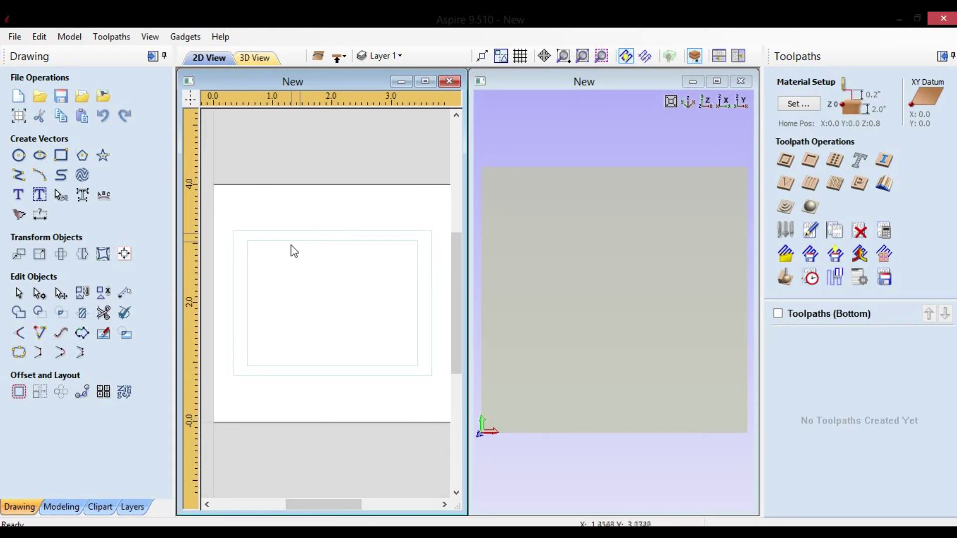
pyautogui.click(339, 56)
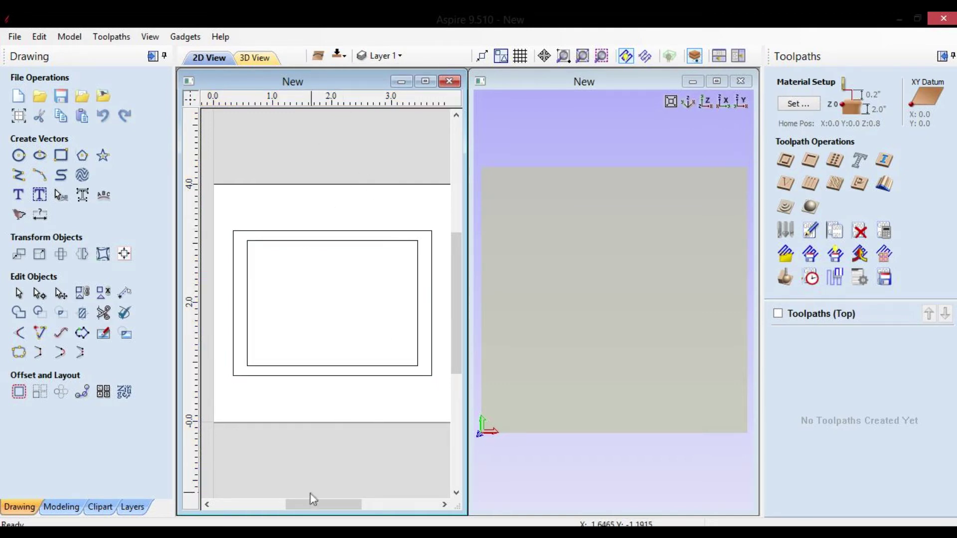
pyautogui.moveTo(311, 500); pyautogui.dragTo(316, 501)
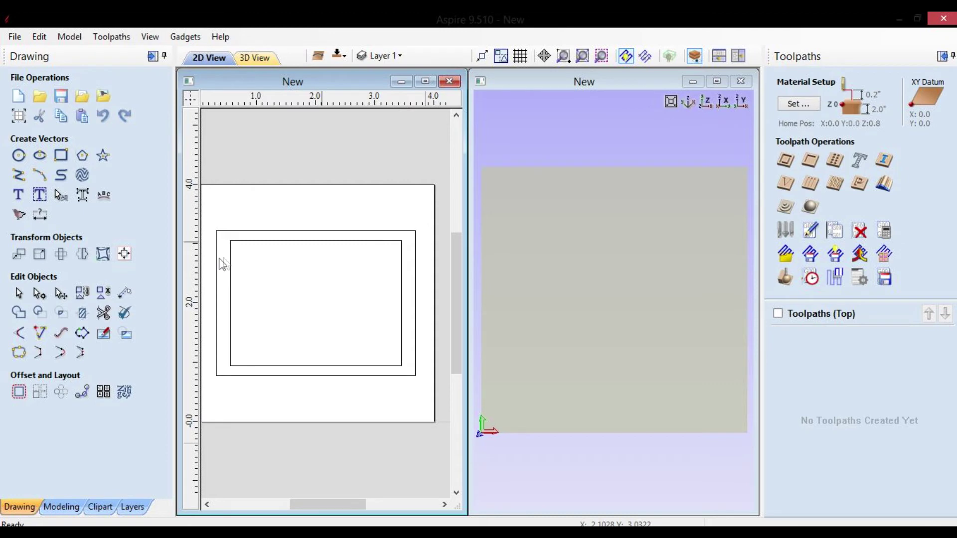
# Calculate a pocket toolpath for the inner rectangle with a 1.5-inch cut depth and the 0.125-inch end mill
pyautogui.click(287, 241)
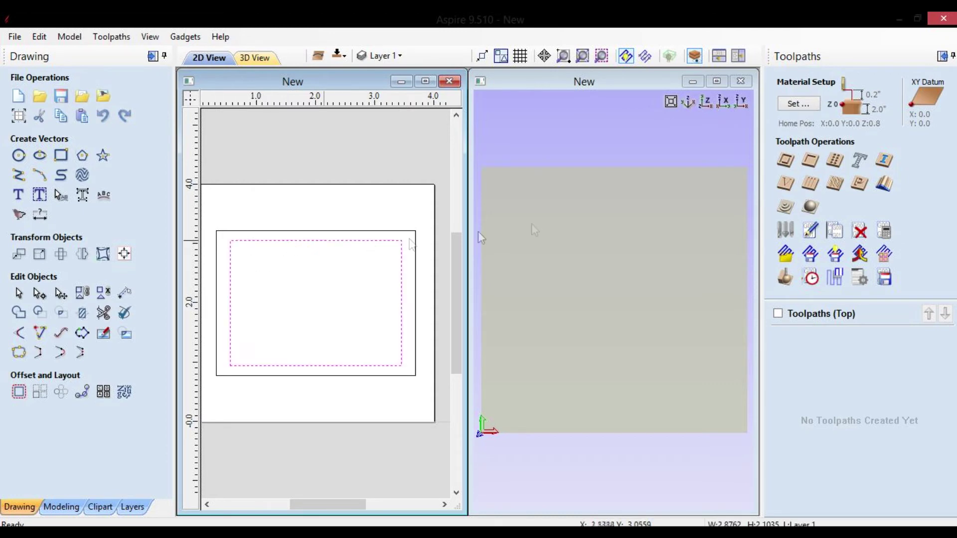
pyautogui.click(811, 160)
pyautogui.moveTo(953, 148); pyautogui.dragTo(953, 164)
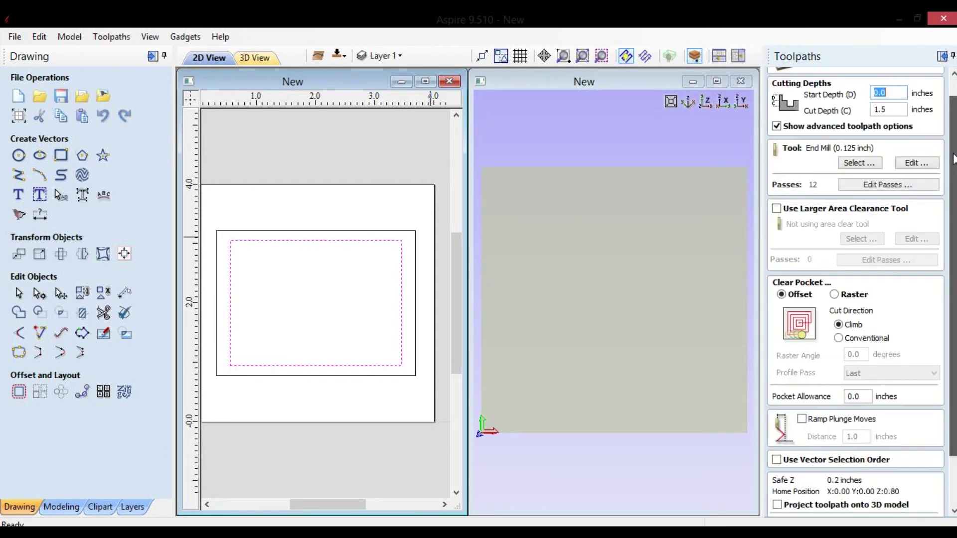
pyautogui.moveTo(953, 208); pyautogui.dragTo(954, 256)
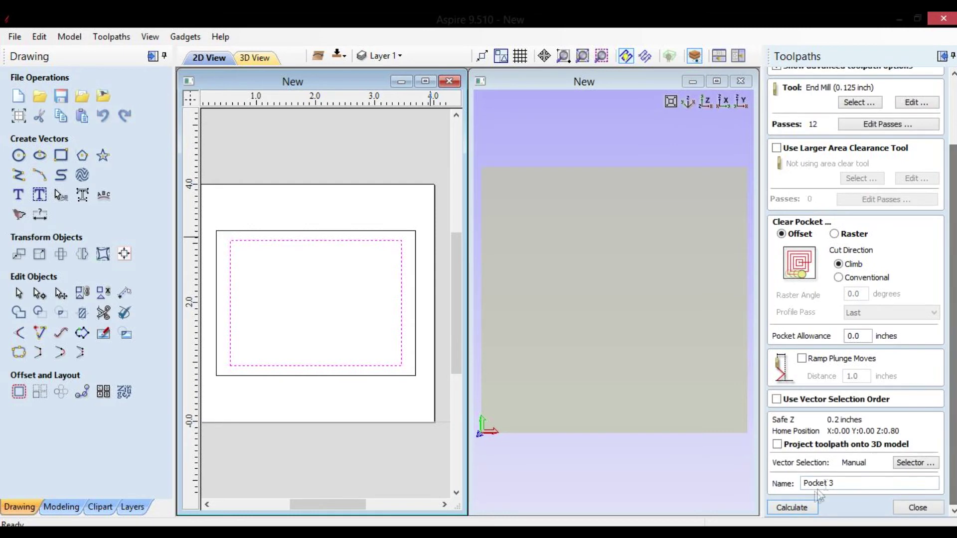
pyautogui.click(791, 508)
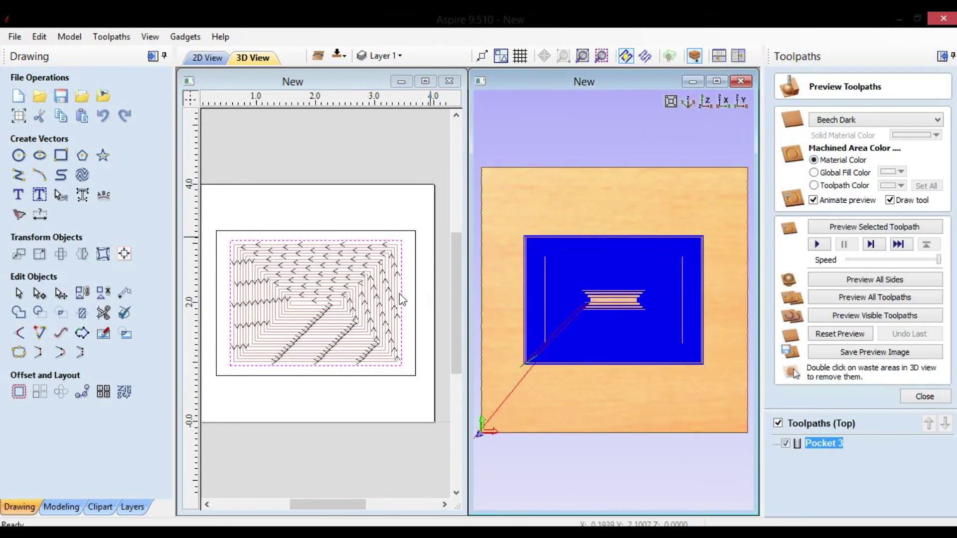
# Calculate a profile toolpath on the outer rectangle's vector with a 4.0-inch cut depth, accepting the cut through the material
pyautogui.click(278, 233)
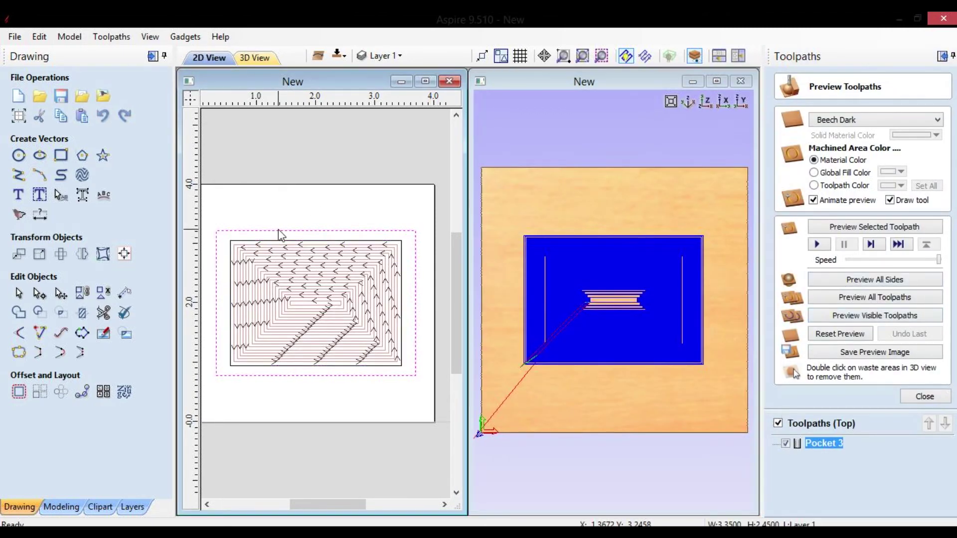
pyautogui.click(928, 398)
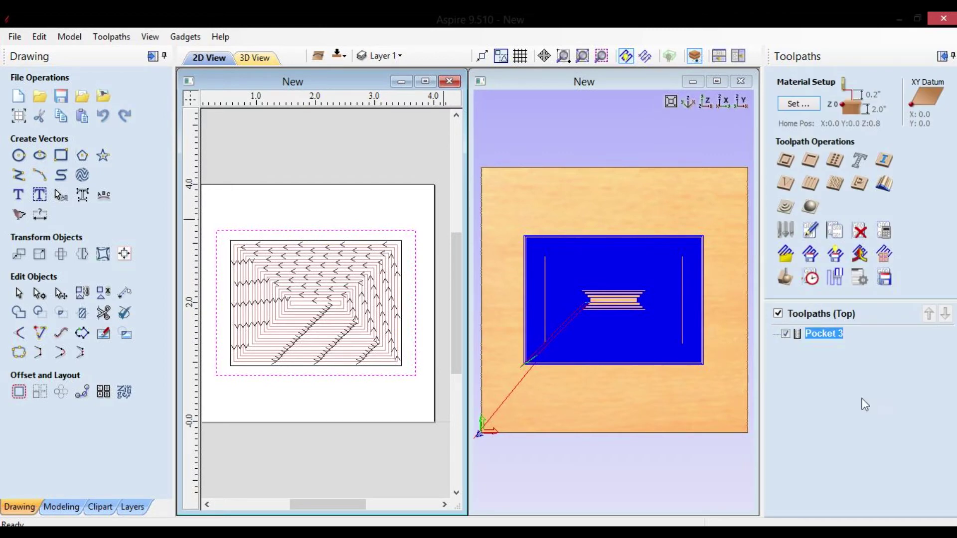
pyautogui.click(792, 169)
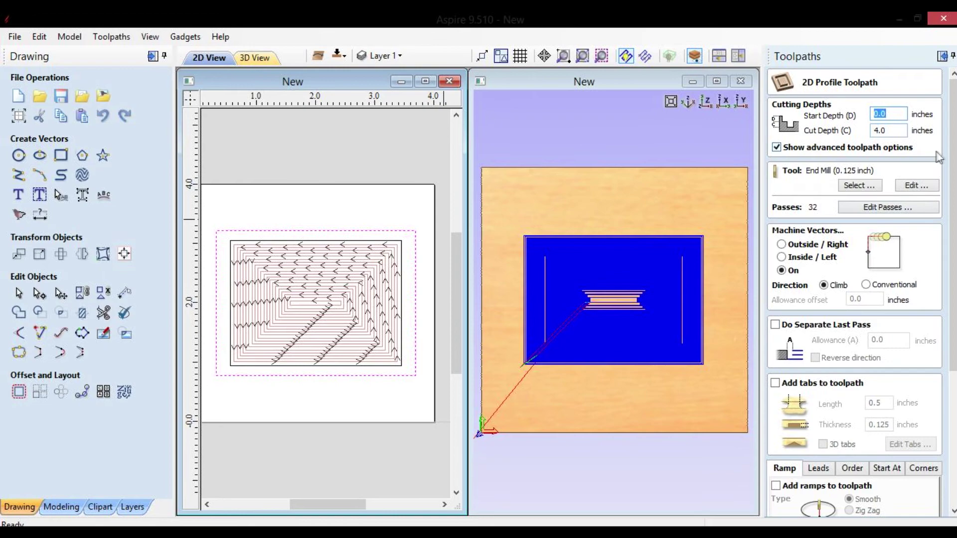
pyautogui.moveTo(953, 191); pyautogui.dragTo(954, 302)
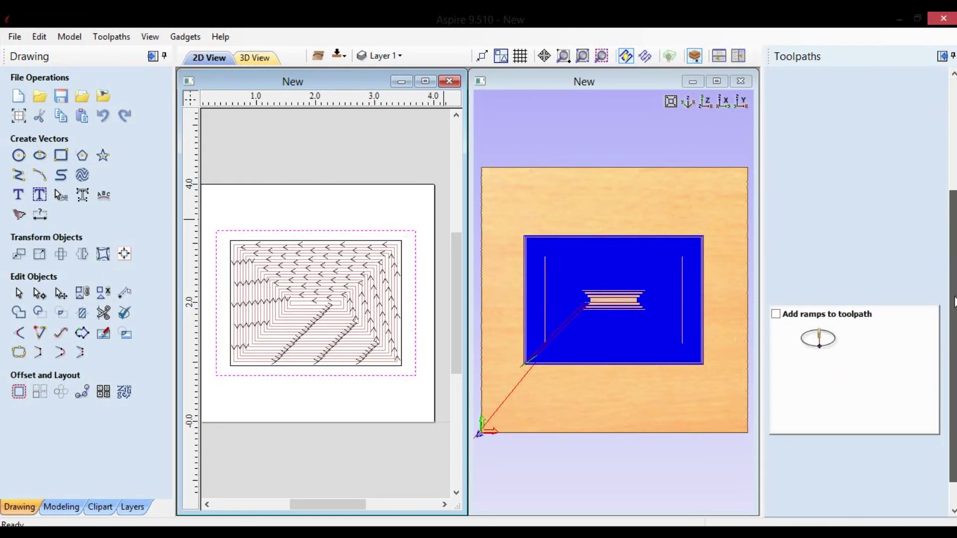
pyautogui.click(791, 507)
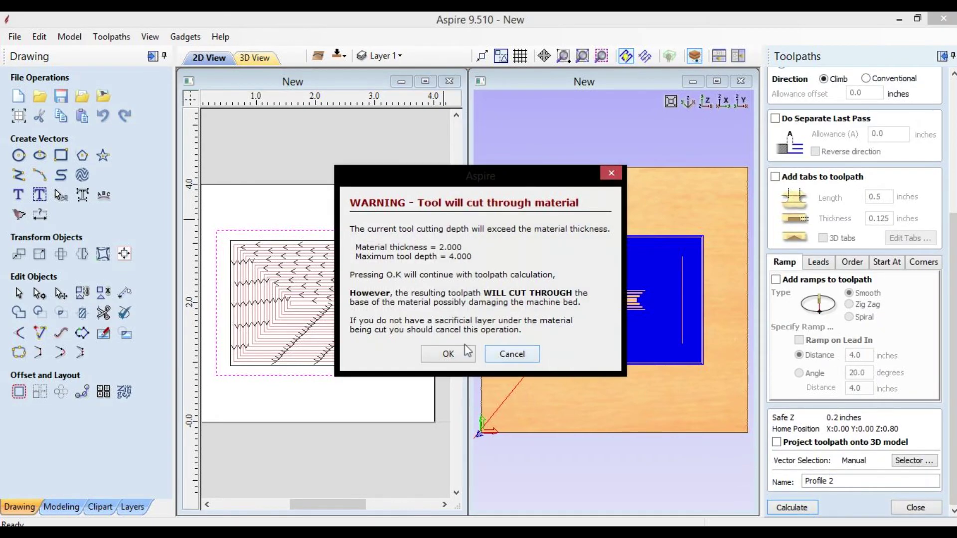
pyautogui.click(448, 354)
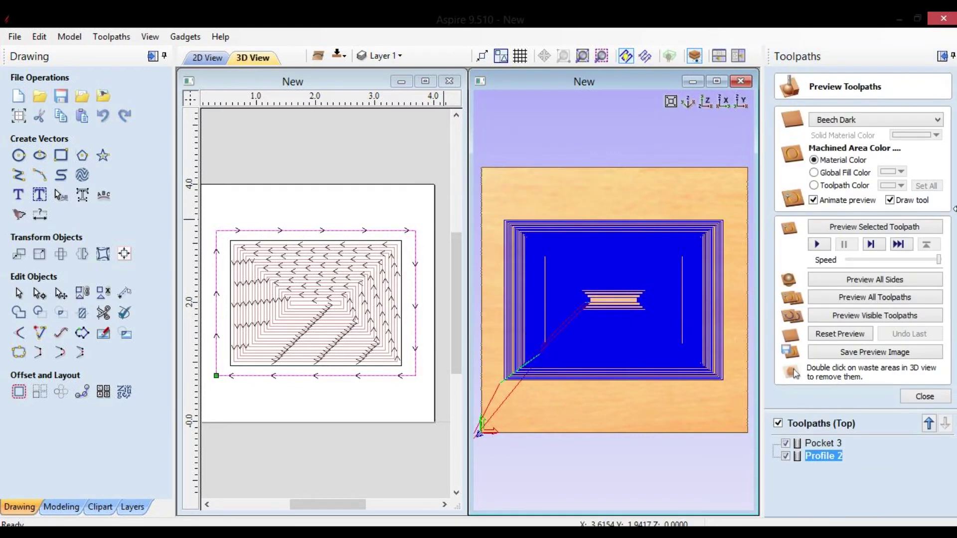
# Simulate the profile cut and all top-side toolpaths in 3D, and clear away the waste material around the box
pyautogui.click(823, 244)
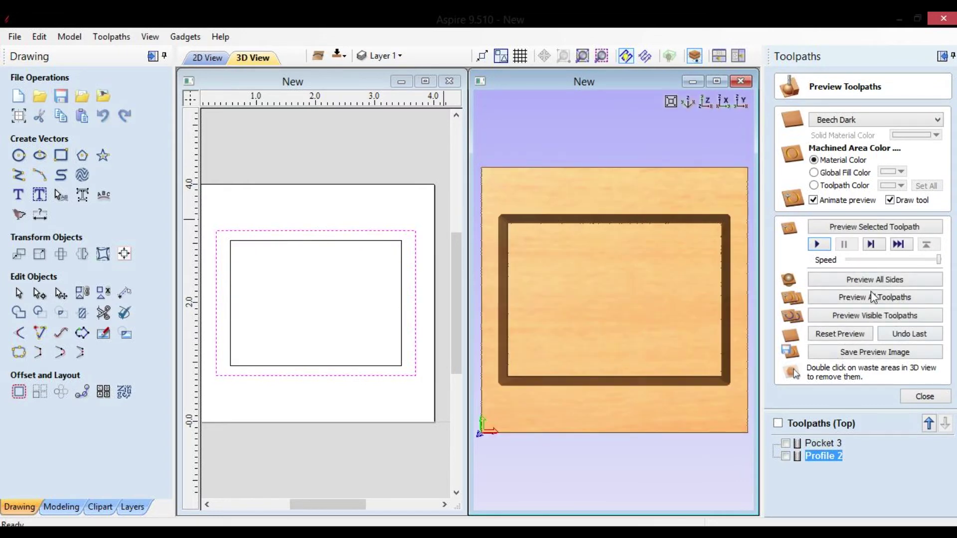
pyautogui.click(875, 298)
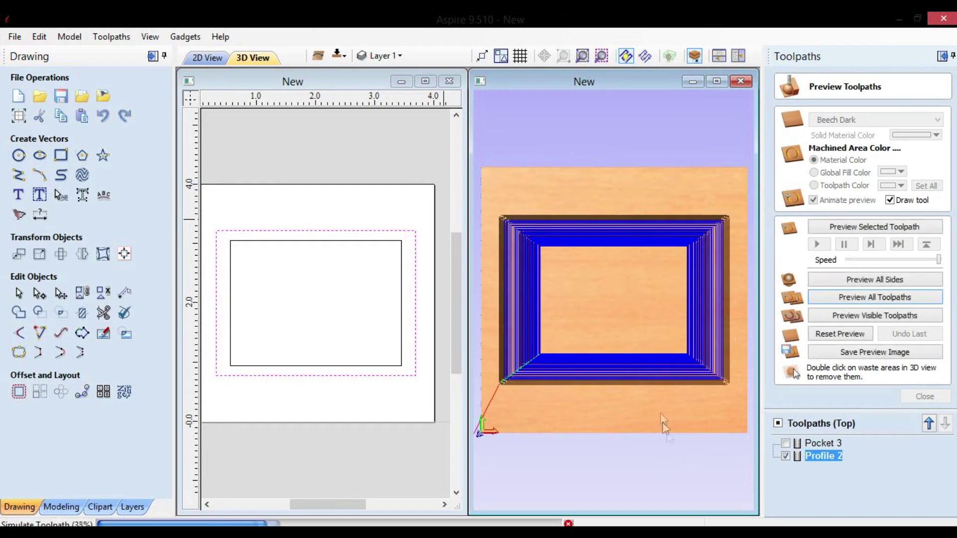
pyautogui.moveTo(645, 385); pyautogui.dragTo(589, 267)
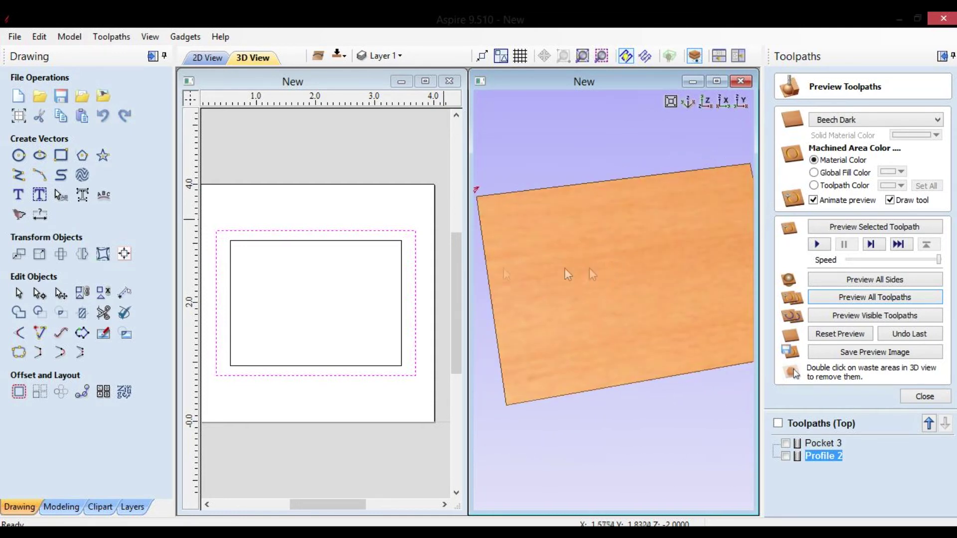
# Switch the double-sided job to its bottom side, leaving text creation without adding any text
pyautogui.click(340, 53)
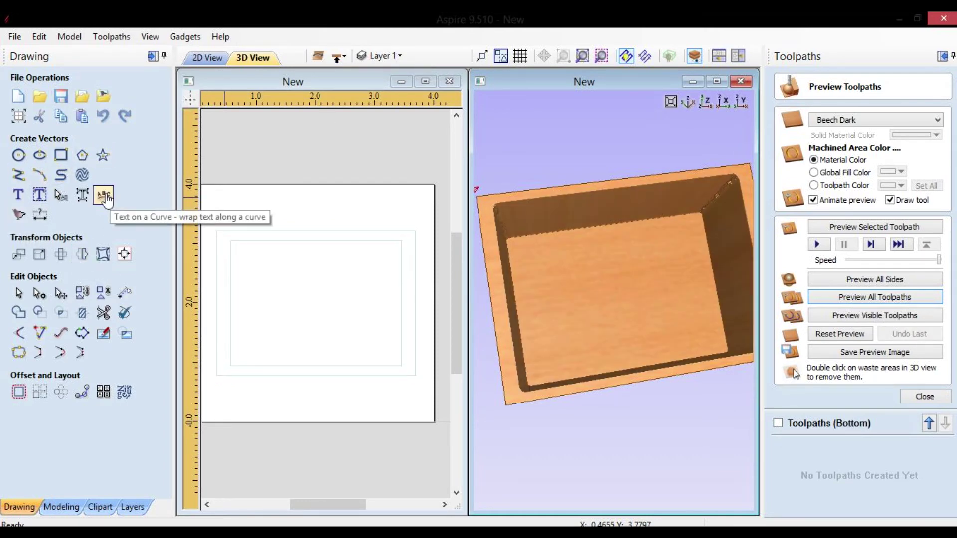
pyautogui.click(18, 194)
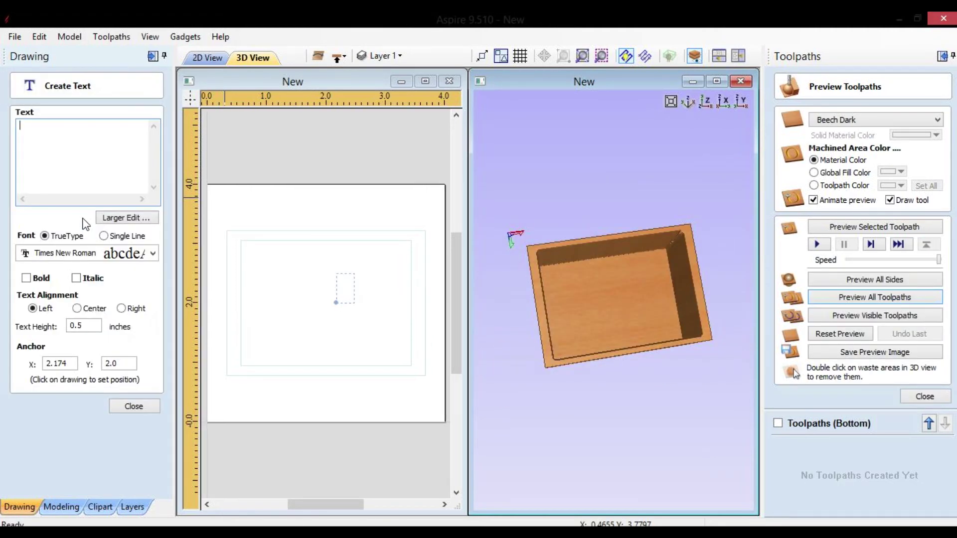
pyautogui.click(133, 406)
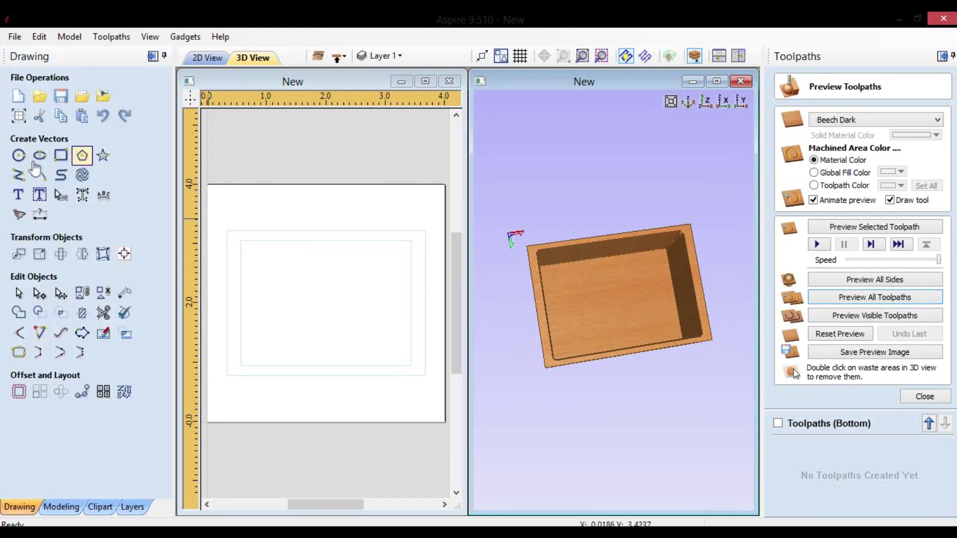
# Draw a five-point star with an outer radius of about 0.6 inches and move it to the middle of the bottom side
pyautogui.click(103, 156)
pyautogui.moveTo(277, 258); pyautogui.dragTo(302, 282)
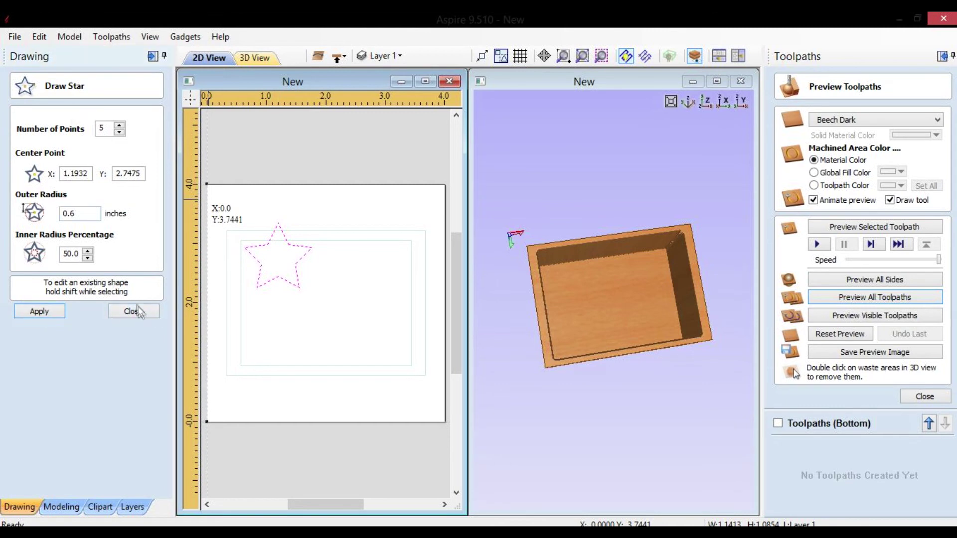
pyautogui.click(114, 314)
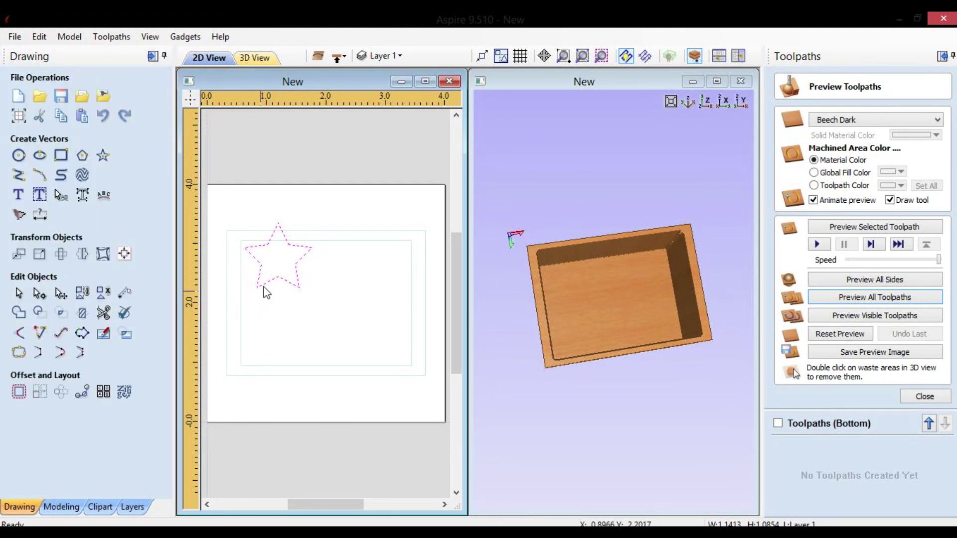
pyautogui.click(269, 244)
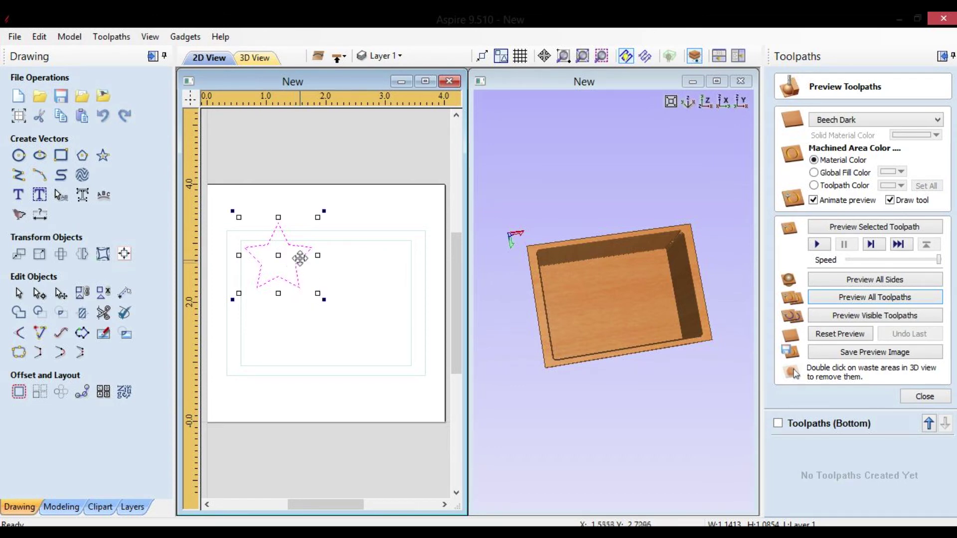
pyautogui.moveTo(295, 264); pyautogui.dragTo(344, 312)
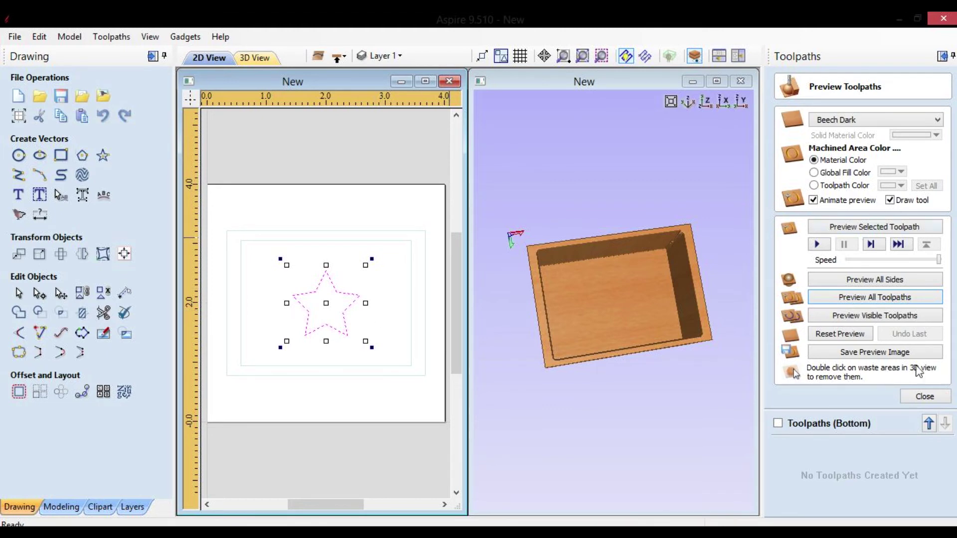
# Calculate a bottom-side pocket toolpath for the star with a start depth of 0.0 and a cut depth of 0.2 inches
pyautogui.click(919, 397)
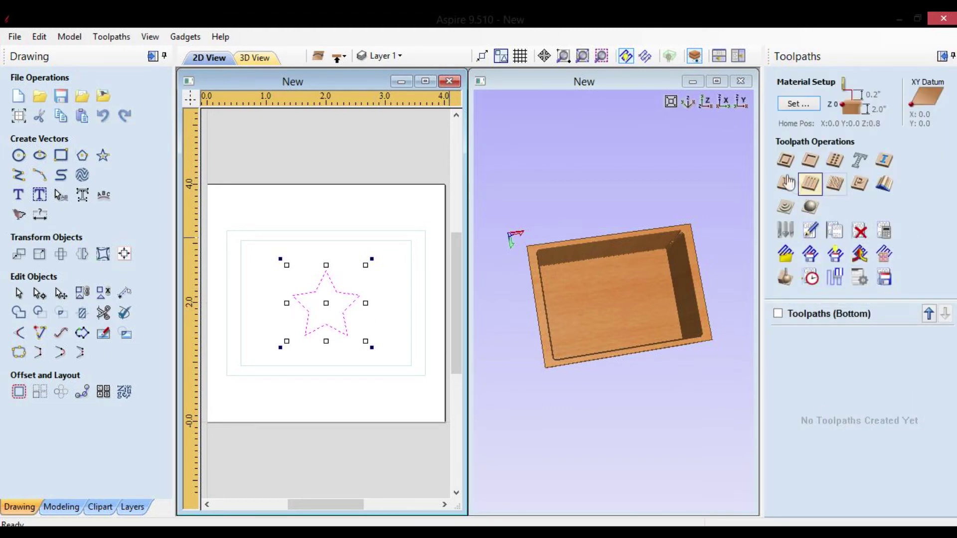
pyautogui.click(826, 165)
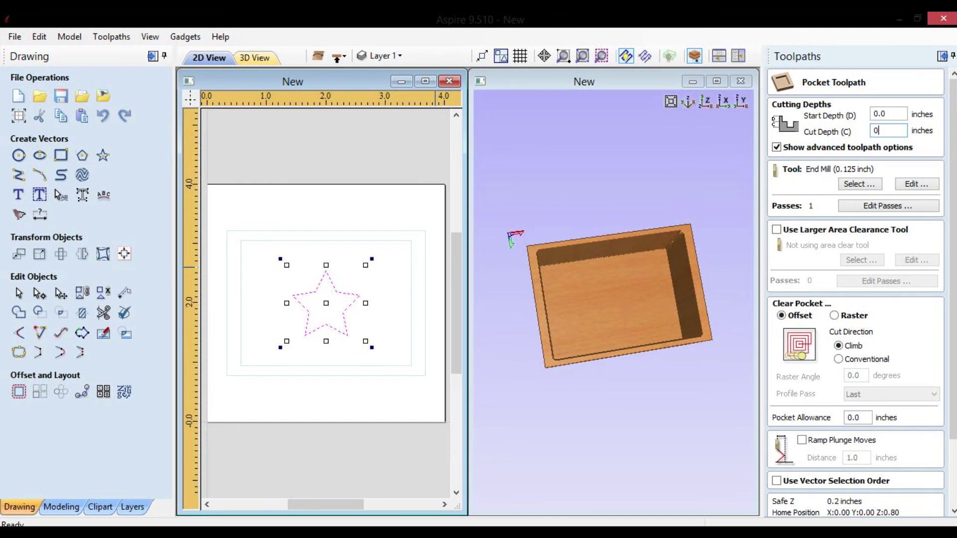
pyautogui.click(897, 129)
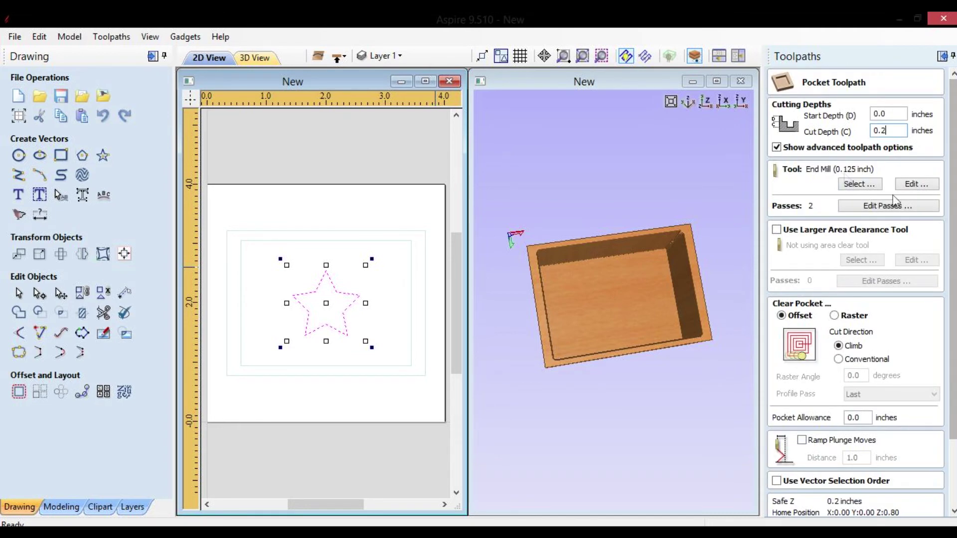
pyautogui.scroll(-3, 895, 247)
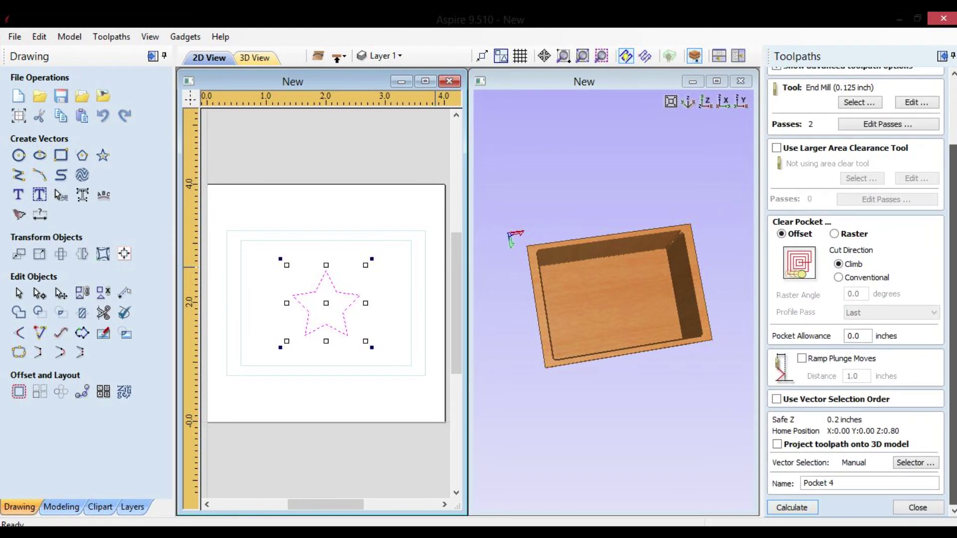
pyautogui.click(791, 506)
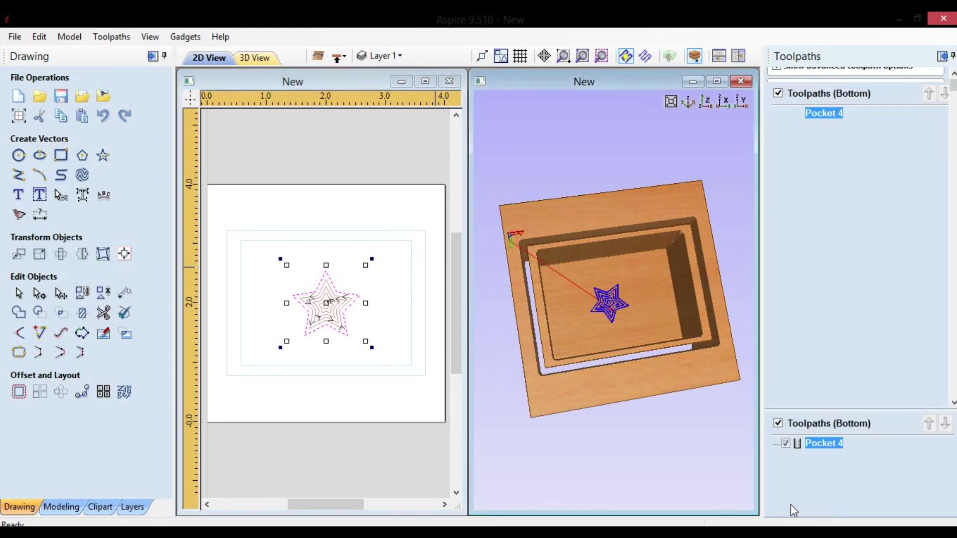
# Simulate the bottom-side star pocket in 3D, hide its toolpath lines and clear away the waste material around the box
pyautogui.moveTo(639, 310)
pyautogui.mouseDown()
pyautogui.moveTo(659, 405)
pyautogui.moveTo(632, 252)
pyautogui.moveTo(661, 325)
pyautogui.moveTo(635, 319)
pyautogui.mouseUp()
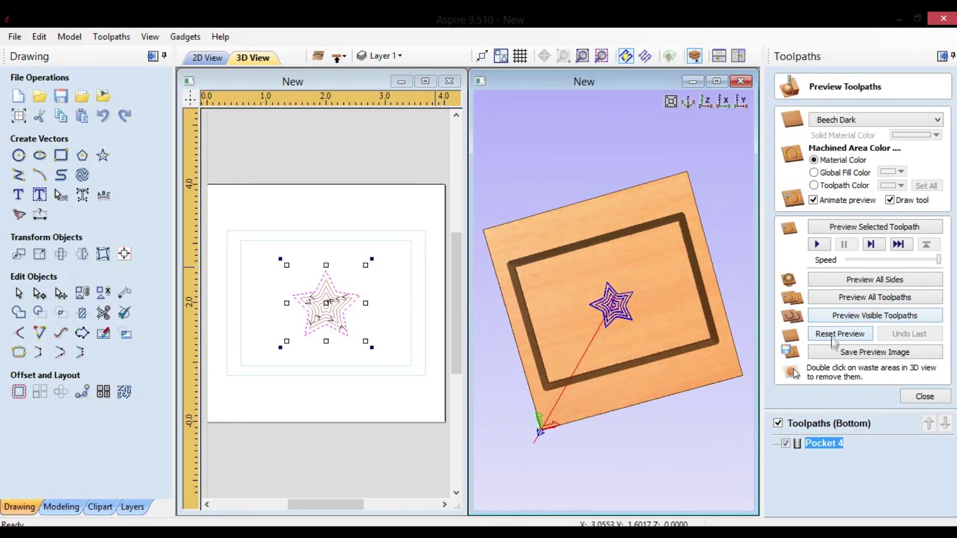
pyautogui.click(819, 244)
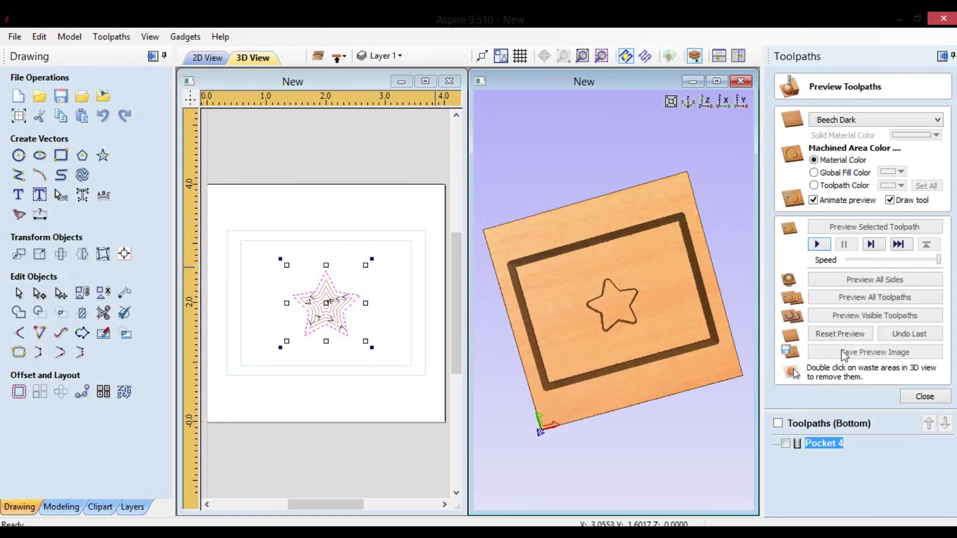
pyautogui.click(777, 423)
pyautogui.moveTo(666, 313); pyautogui.dragTo(602, 125)
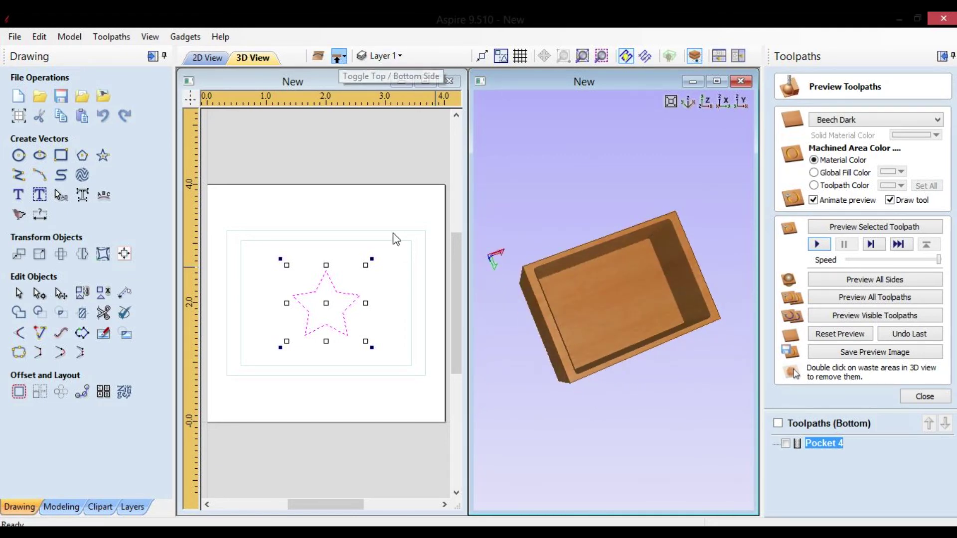
pyautogui.moveTo(695, 393); pyautogui.dragTo(651, 259)
# Switch between the top and bottom sides and examine the finished box's cavity, walls and star pocket in 3D
pyautogui.click(339, 57)
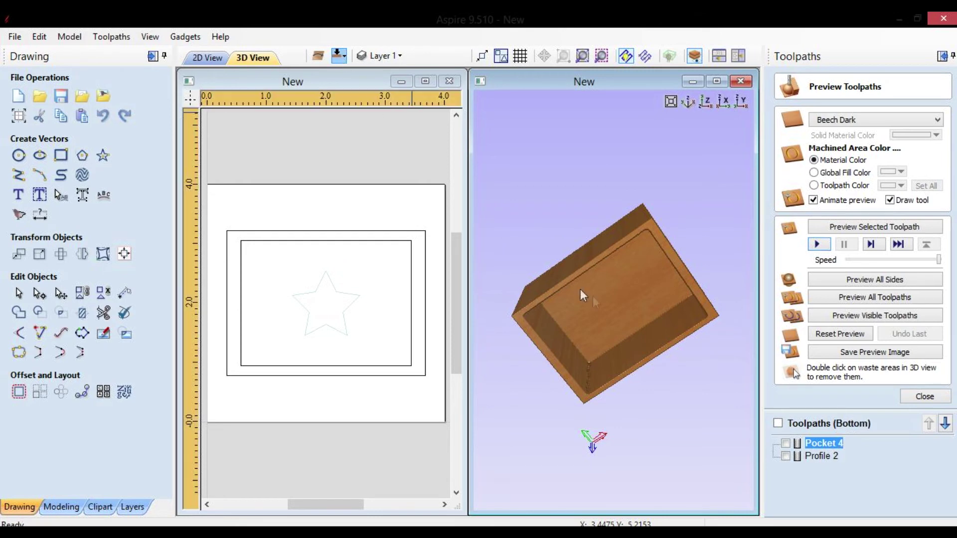
pyautogui.moveTo(613, 286); pyautogui.dragTo(677, 305)
pyautogui.moveTo(579, 217); pyautogui.dragTo(618, 348)
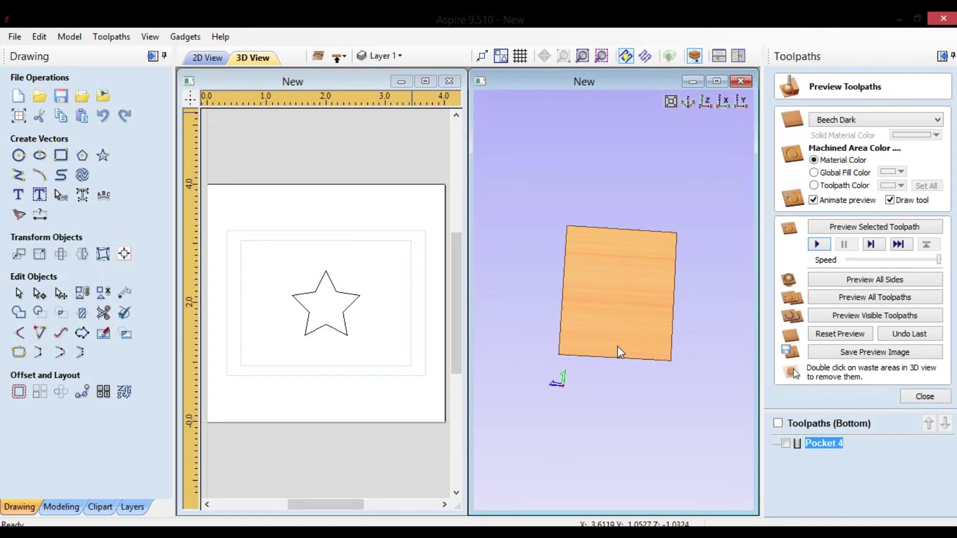
pyautogui.moveTo(611, 315)
pyautogui.mouseDown()
pyautogui.moveTo(649, 337)
pyautogui.moveTo(594, 282)
pyautogui.moveTo(656, 256)
pyautogui.moveTo(686, 288)
pyautogui.moveTo(599, 303)
pyautogui.moveTo(628, 339)
pyautogui.moveTo(618, 270)
pyautogui.moveTo(592, 369)
pyautogui.moveTo(629, 249)
pyautogui.moveTo(649, 313)
pyautogui.moveTo(643, 273)
pyautogui.moveTo(649, 383)
pyautogui.moveTo(617, 247)
pyautogui.moveTo(636, 358)
pyautogui.moveTo(620, 253)
pyautogui.moveTo(621, 336)
pyautogui.moveTo(608, 325)
pyautogui.mouseUp()
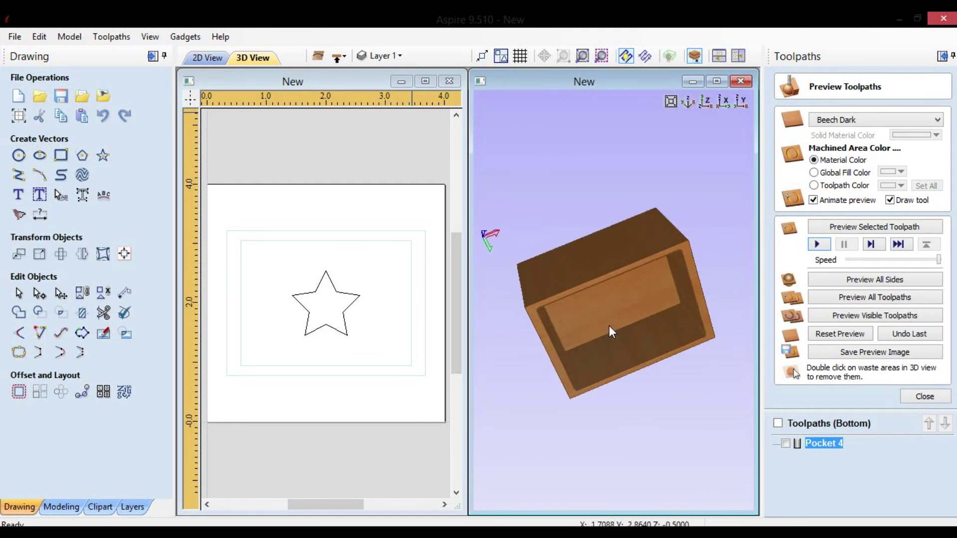
pyautogui.moveTo(632, 354); pyautogui.dragTo(609, 147)
pyautogui.moveTo(636, 323); pyautogui.dragTo(307, 335)
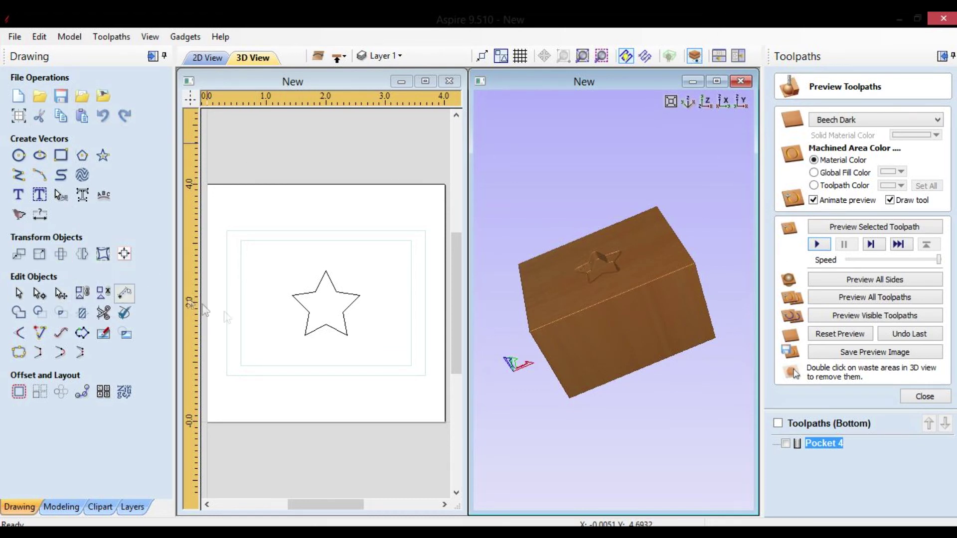
pyautogui.moveTo(663, 251); pyautogui.dragTo(541, 226)
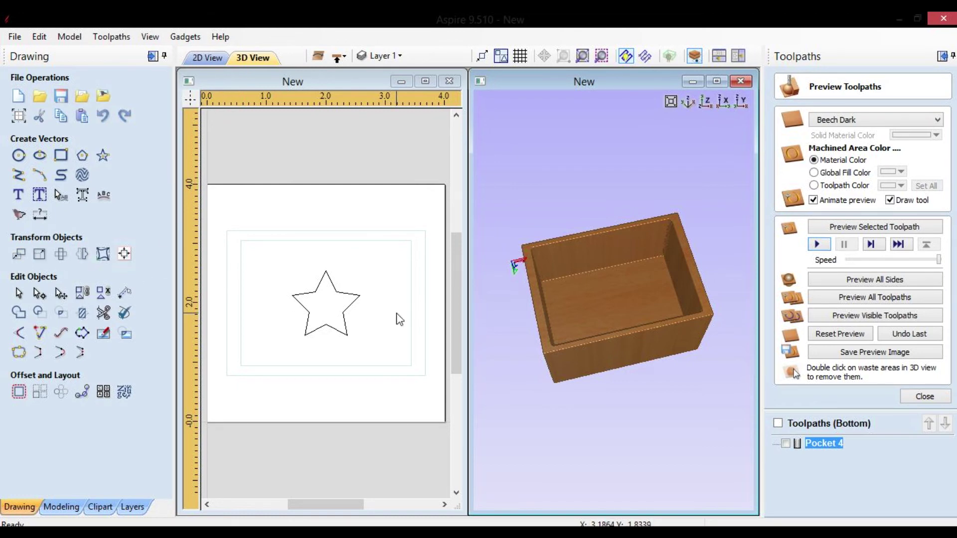
pyautogui.moveTo(629, 277); pyautogui.dragTo(569, 153)
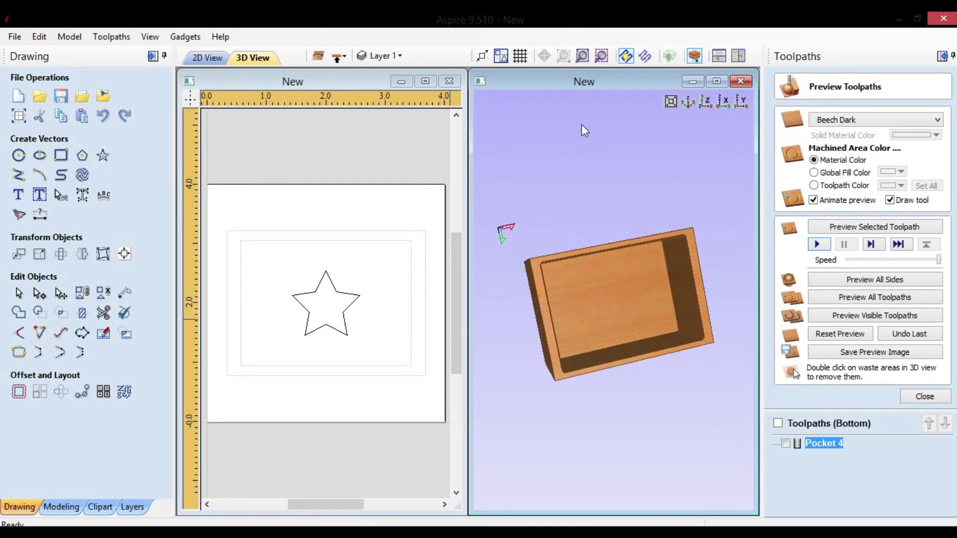
pyautogui.moveTo(622, 260); pyautogui.dragTo(617, 230)
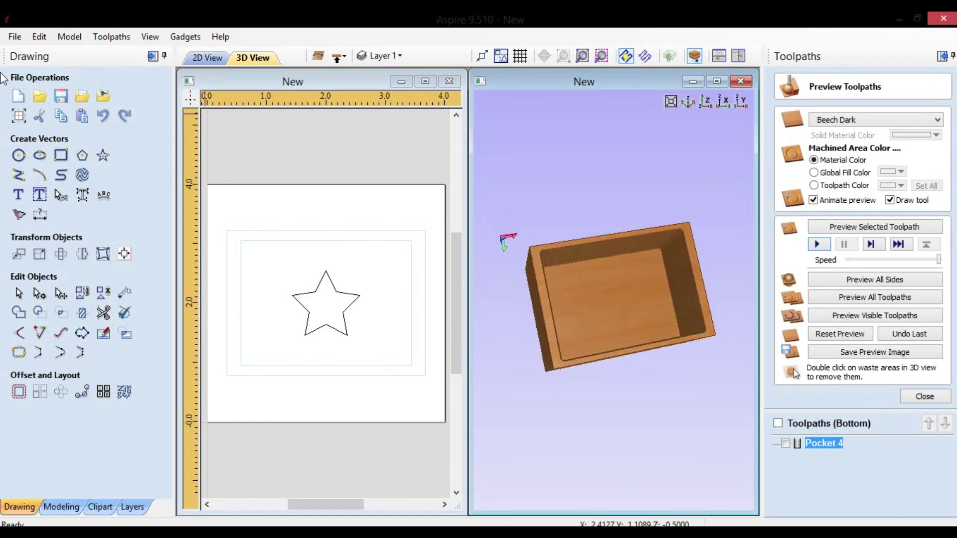
# Close the box job without saving its changes
pyautogui.click(15, 37)
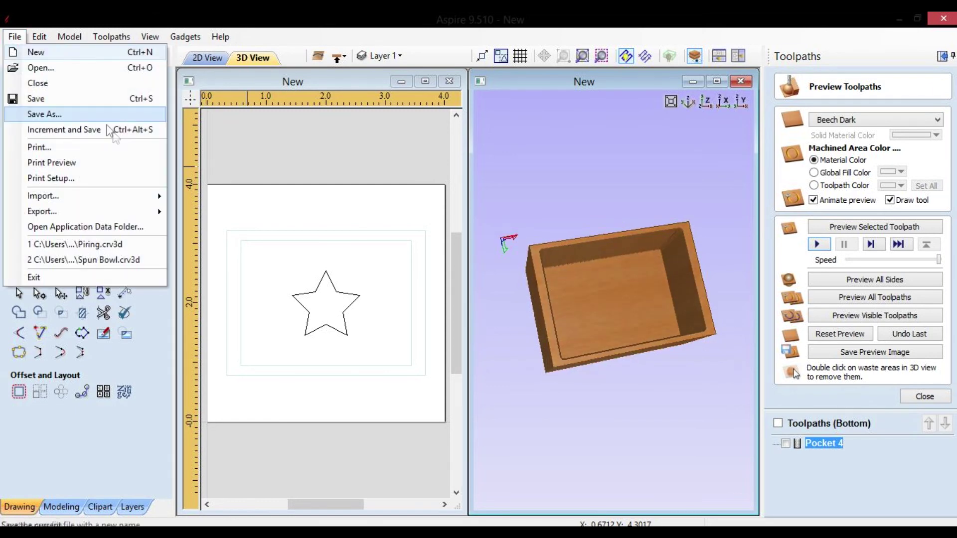
pyautogui.click(64, 83)
pyautogui.click(480, 313)
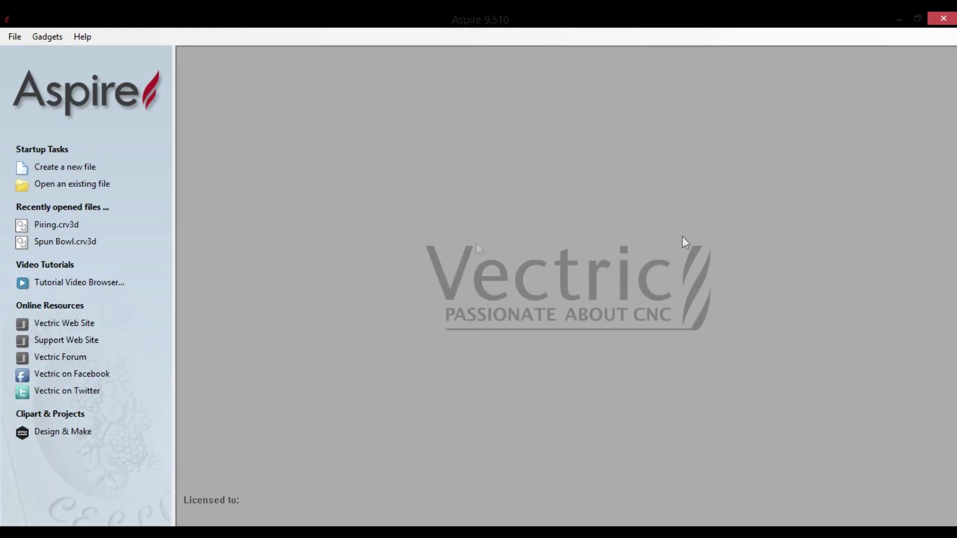
# Open the recent file Piring.crv3d, tile its 2D and 3D views side by side and inspect the plate model from below
pyautogui.click(44, 225)
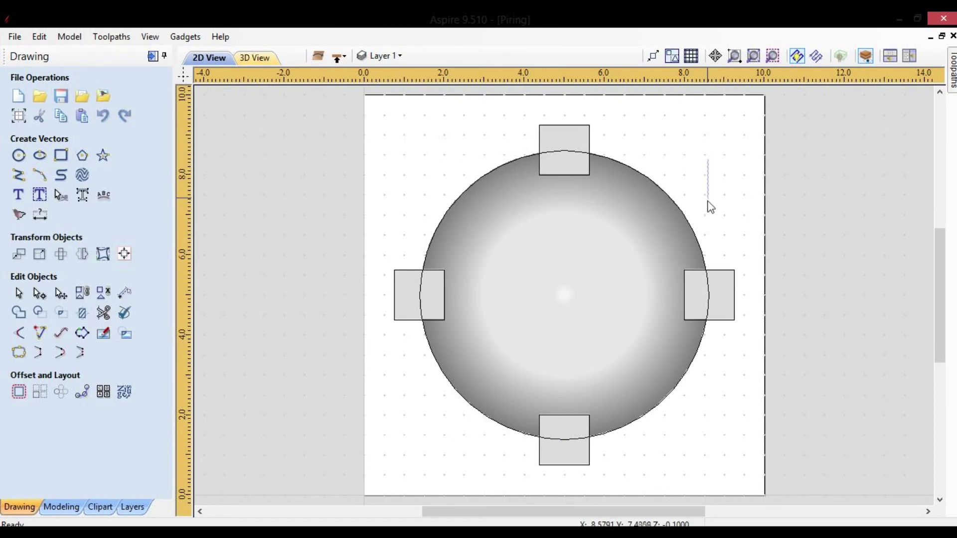
pyautogui.click(263, 59)
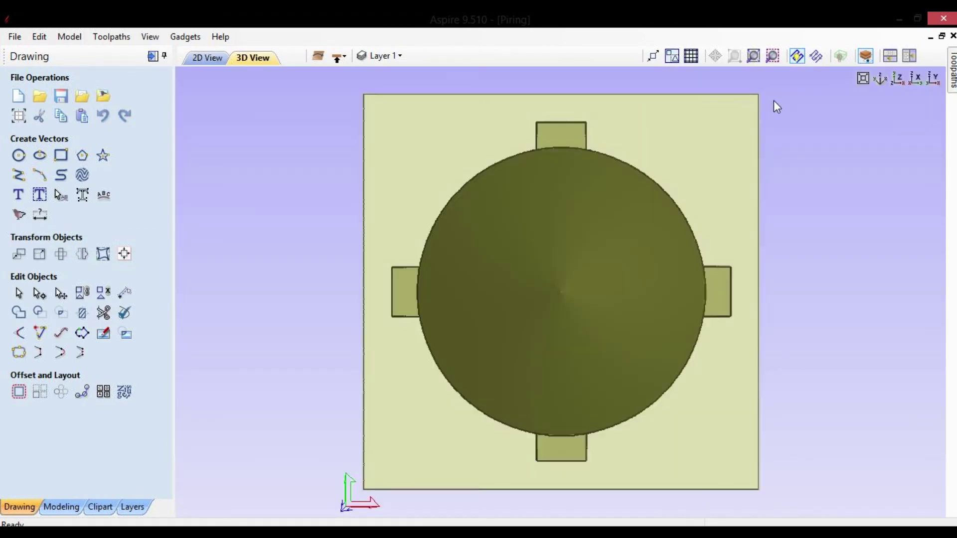
pyautogui.click(213, 59)
pyautogui.click(912, 56)
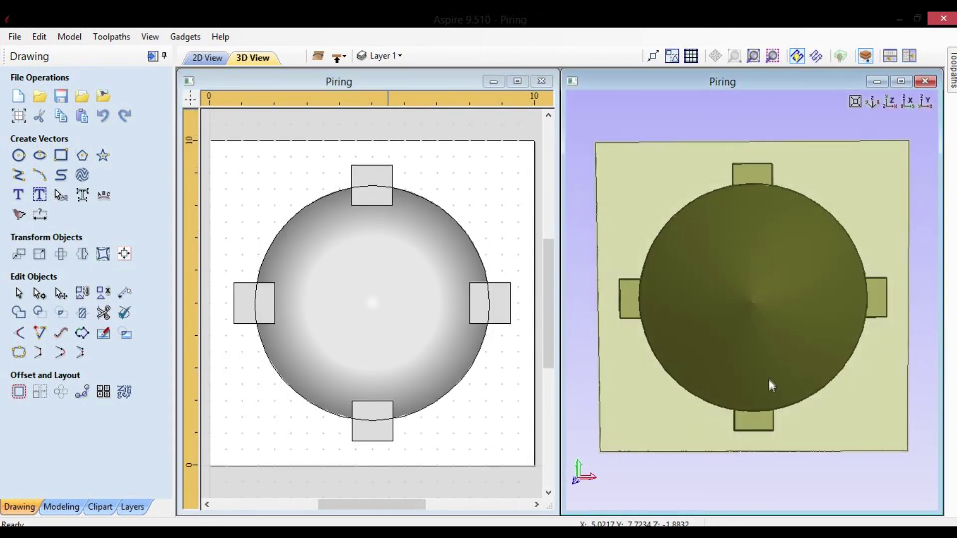
pyautogui.moveTo(771, 385); pyautogui.dragTo(764, 224)
pyautogui.moveTo(770, 358); pyautogui.dragTo(773, 297)
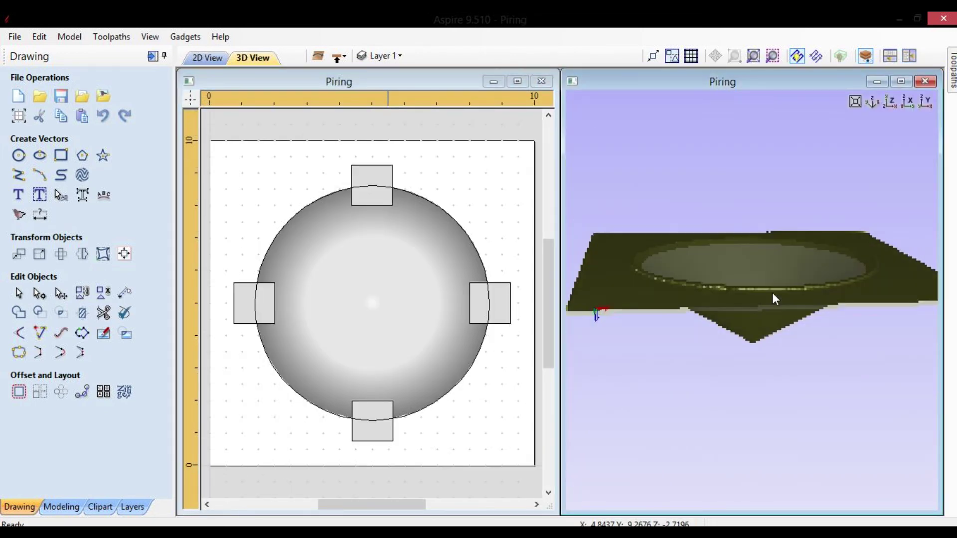
# Recalculate the bottom-side 3D Finish 8 toolpath with its existing ball nose, Level 1 boundary and offset strategy settings
pyautogui.moveTo(952, 73)
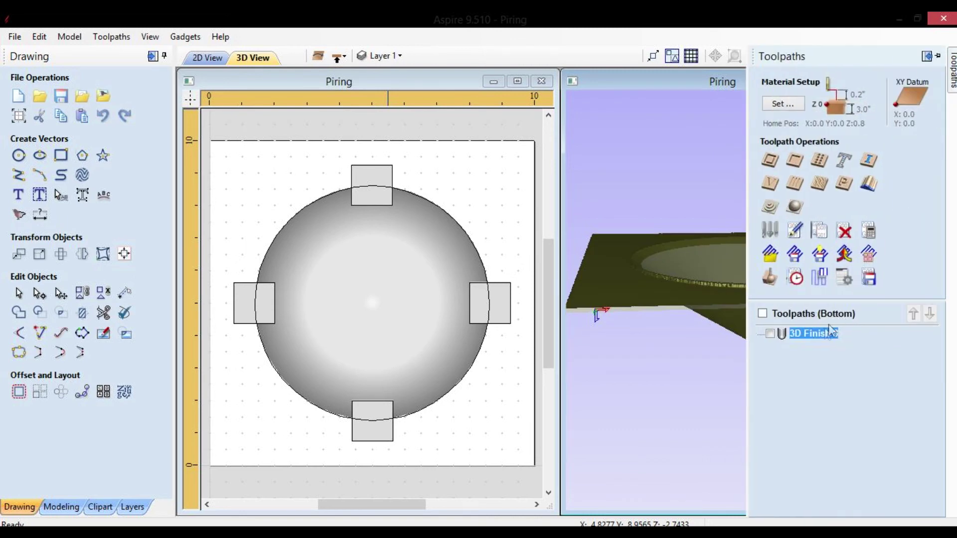
pyautogui.doubleClick(815, 335)
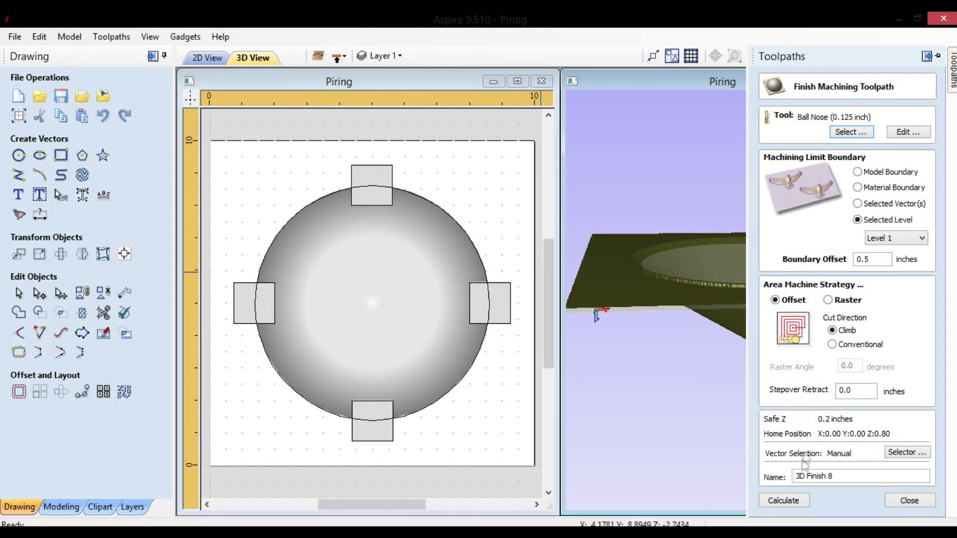
pyautogui.click(789, 500)
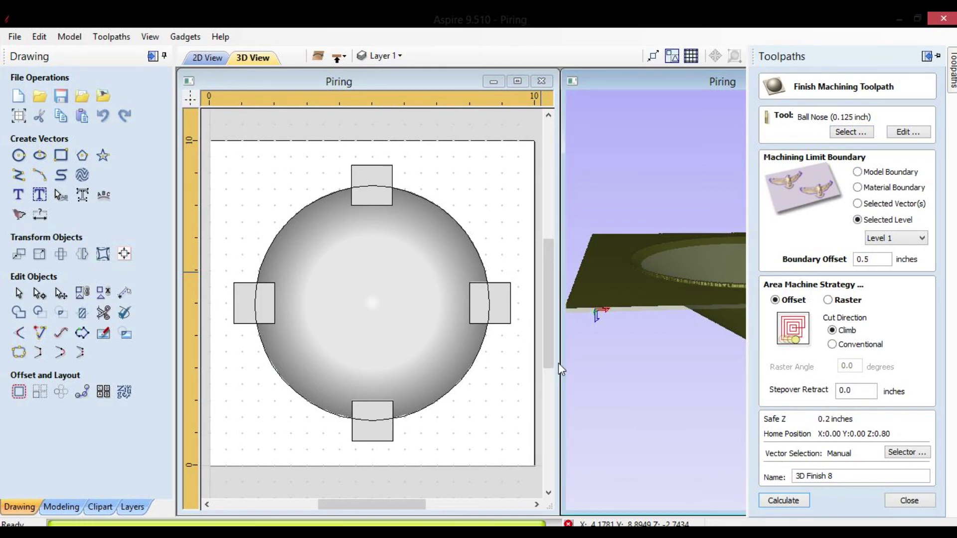
# Simulate the plate's toolpaths for all sides in 3D
pyautogui.moveTo(767, 364); pyautogui.dragTo(769, 314)
pyautogui.moveTo(952, 72)
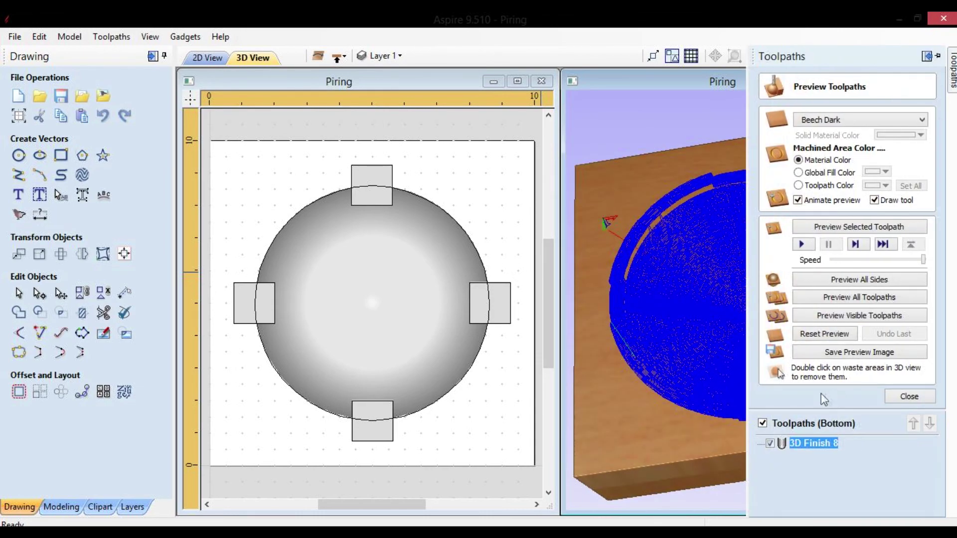
pyautogui.click(874, 284)
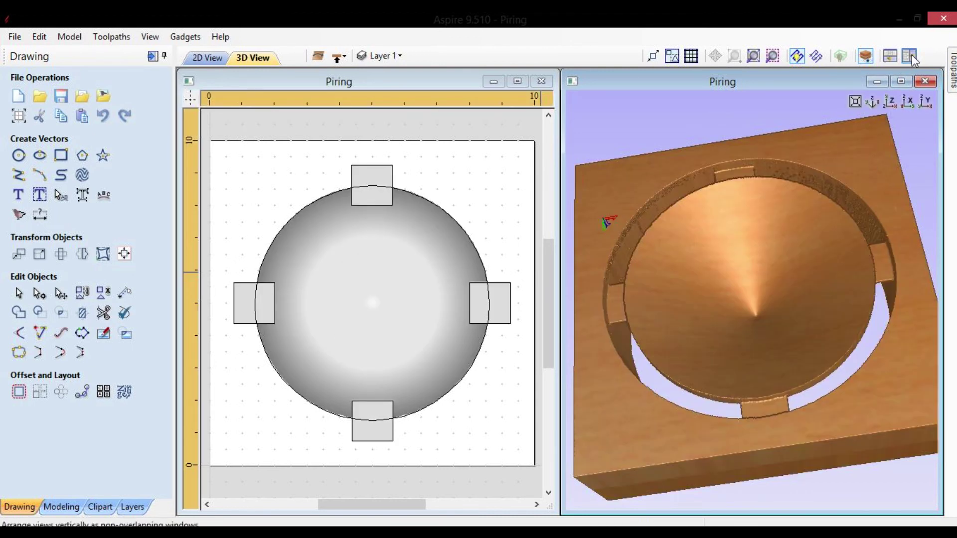
# Keep the toolpath commands permanently displayed beside the tiled 2D and 3D views, then reset and rerun the all-sides simulation
pyautogui.click(911, 54)
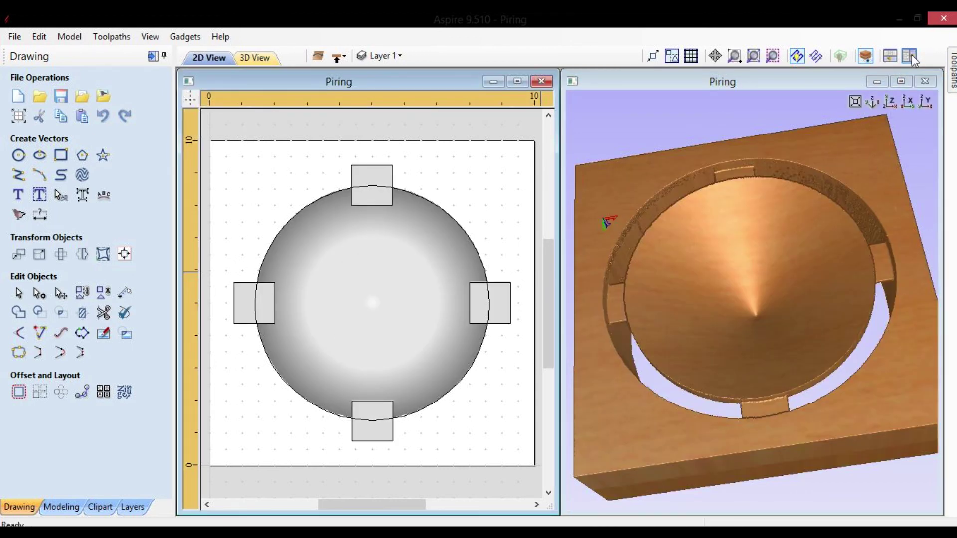
pyautogui.moveTo(952, 70)
pyautogui.click(738, 56)
pyautogui.moveTo(685, 298); pyautogui.dragTo(694, 344)
pyautogui.click(823, 335)
pyautogui.moveTo(606, 198); pyautogui.dragTo(704, 308)
pyautogui.click(900, 297)
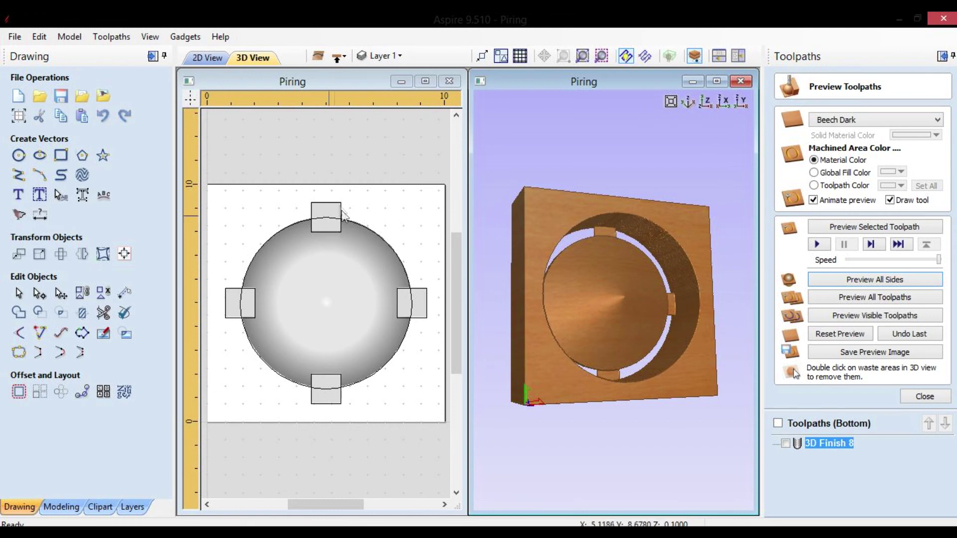
# Examine the machined plate's conical surface and the four holding tabs around its rim in 3D
pyautogui.moveTo(647, 294); pyautogui.dragTo(318, 213)
pyautogui.moveTo(684, 248); pyautogui.dragTo(643, 257)
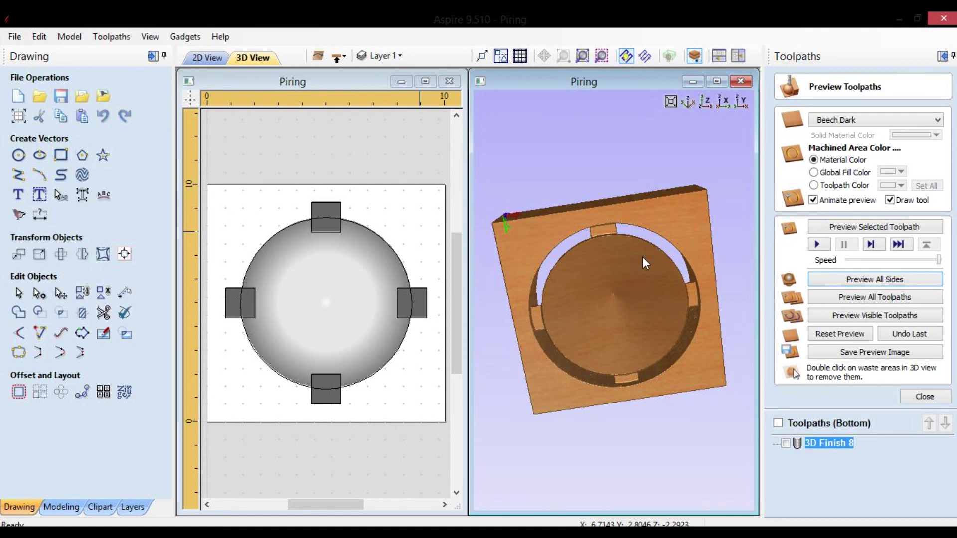
pyautogui.moveTo(643, 257); pyautogui.dragTo(622, 281)
pyautogui.moveTo(697, 376); pyautogui.dragTo(625, 285)
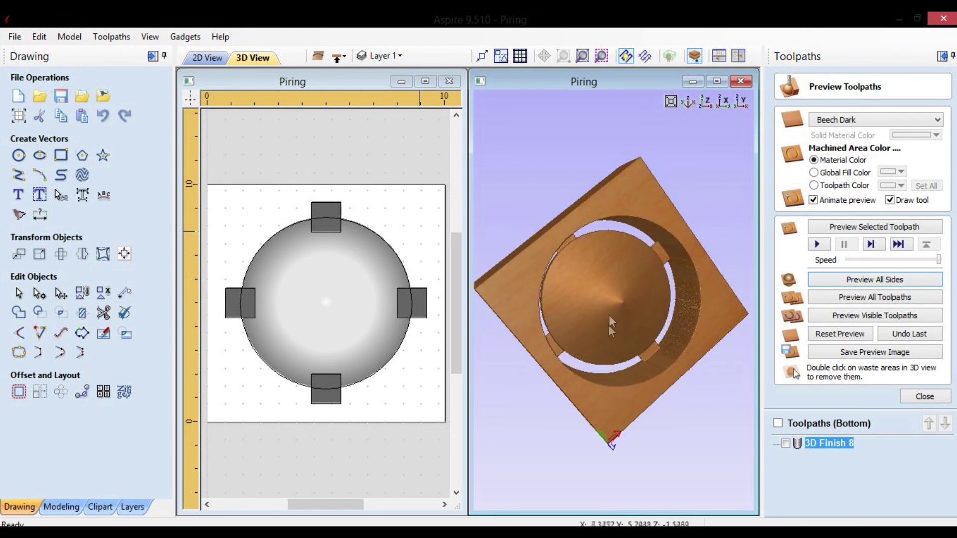
# Switch to the top side, select the plate's circle vector and review the top-side component and carved hollow
pyautogui.click(339, 56)
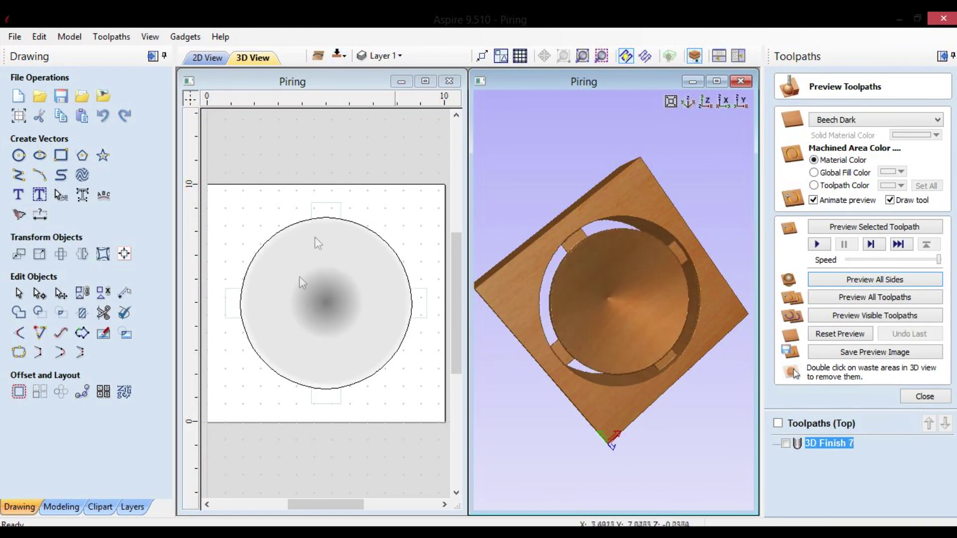
pyautogui.moveTo(597, 230); pyautogui.dragTo(563, 152)
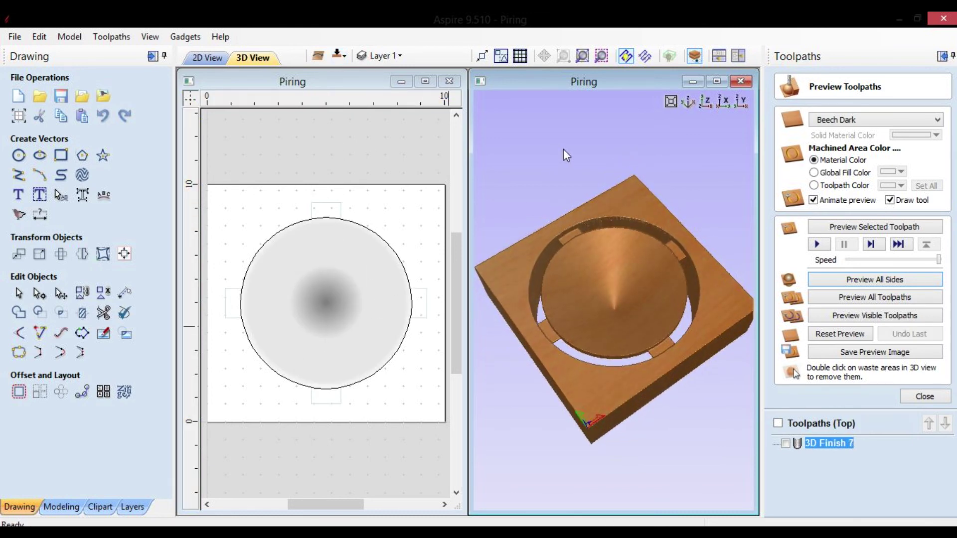
pyautogui.click(357, 225)
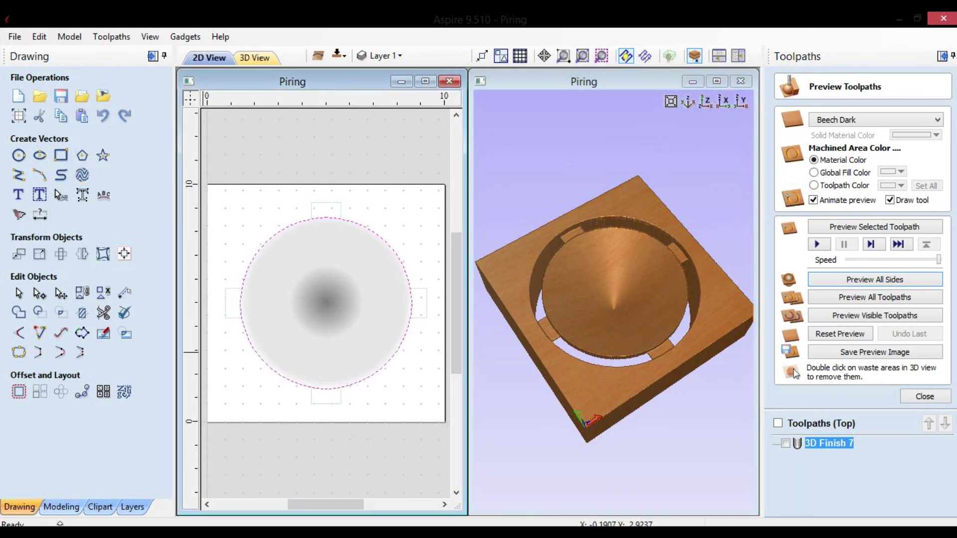
pyautogui.click(61, 506)
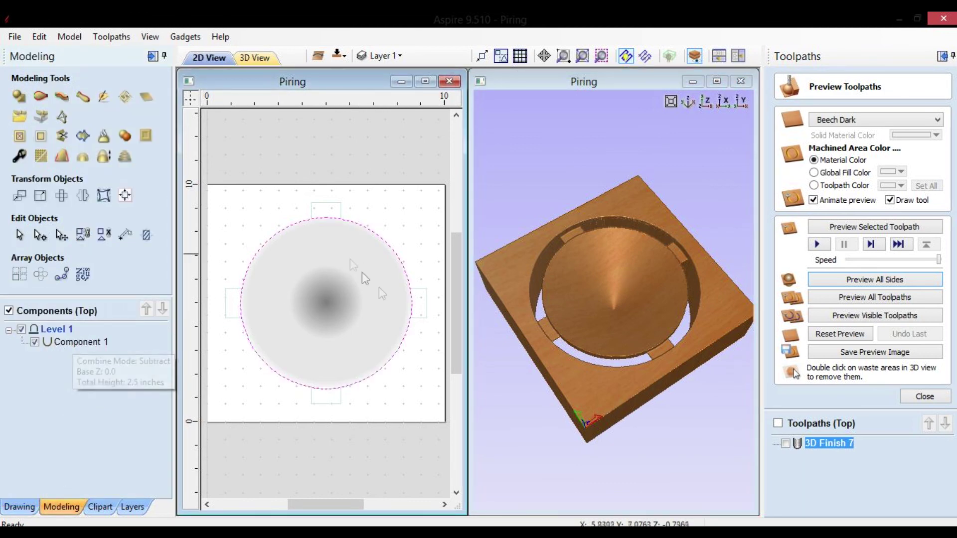
pyautogui.moveTo(724, 308); pyautogui.dragTo(407, 414)
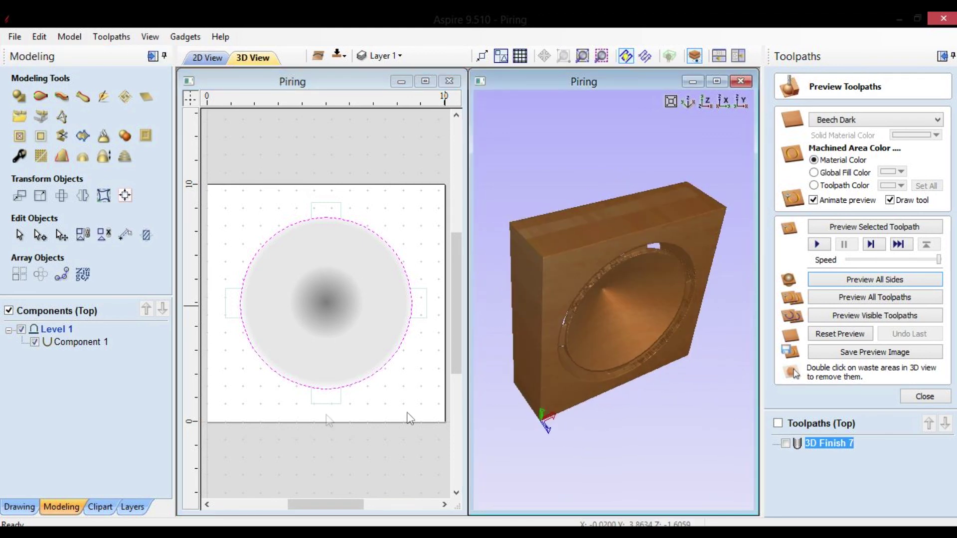
pyautogui.moveTo(542, 280); pyautogui.dragTo(552, 326)
# Switch to the bottom side, select the four square tab vectors and examine the bottom components and tabs on the machined plate
pyautogui.click(337, 56)
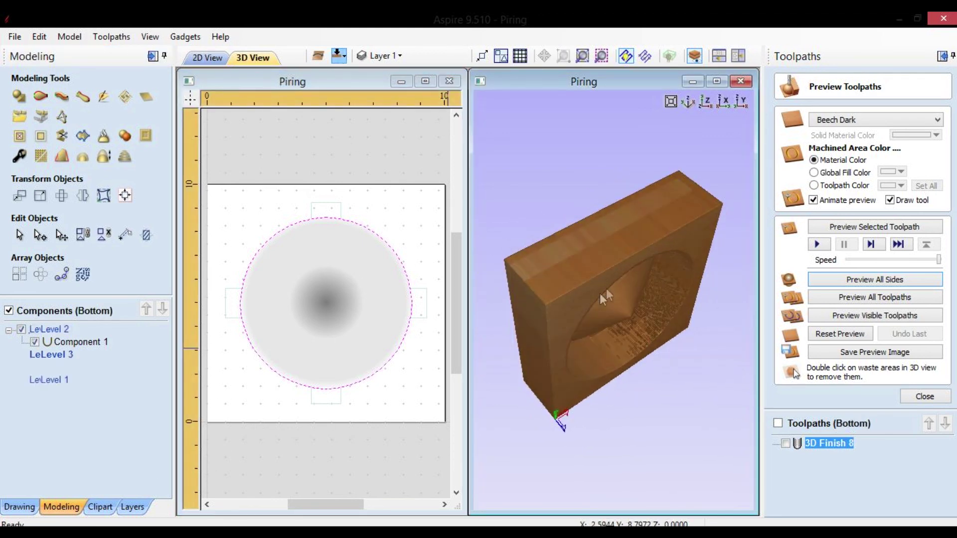
pyautogui.moveTo(636, 252); pyautogui.dragTo(400, 259)
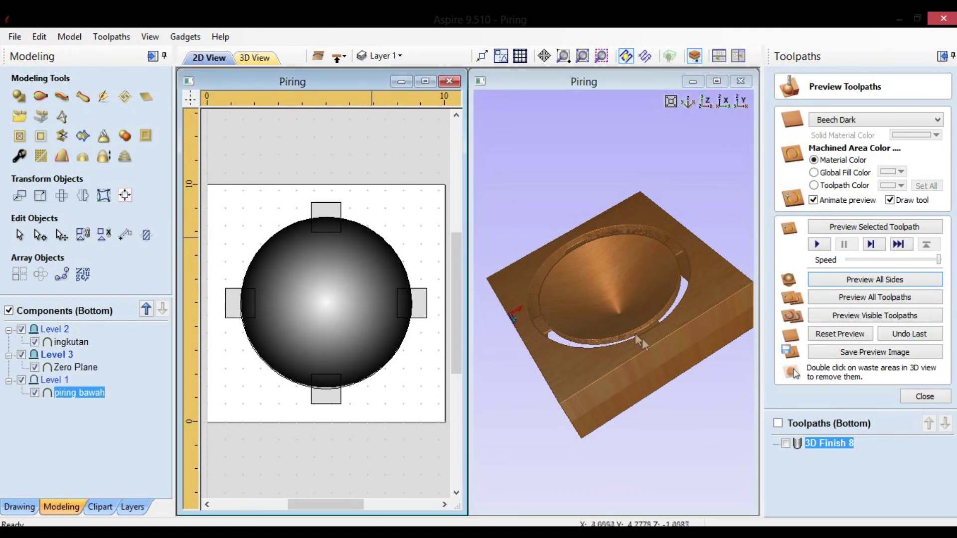
pyautogui.moveTo(642, 339); pyautogui.dragTo(660, 405)
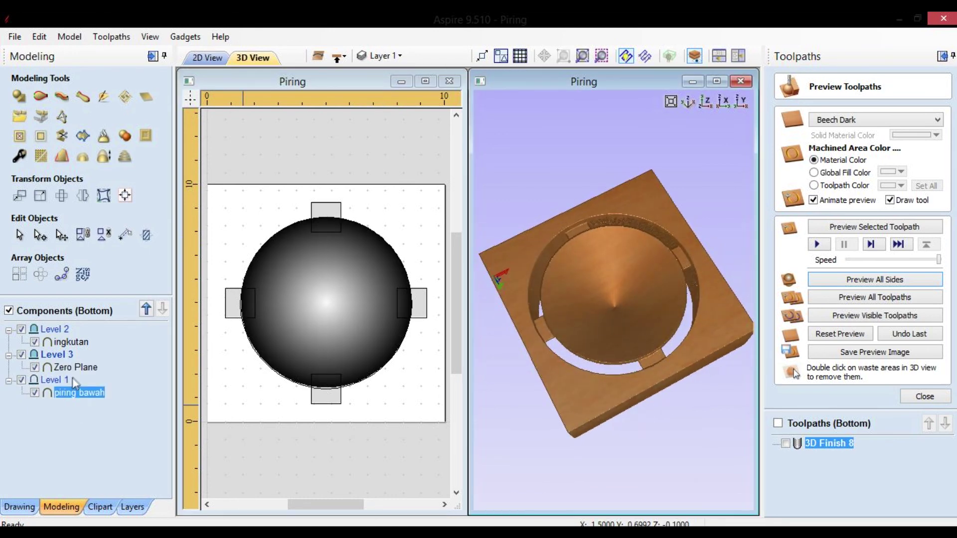
pyautogui.moveTo(574, 333); pyautogui.dragTo(654, 288)
pyautogui.click(331, 213)
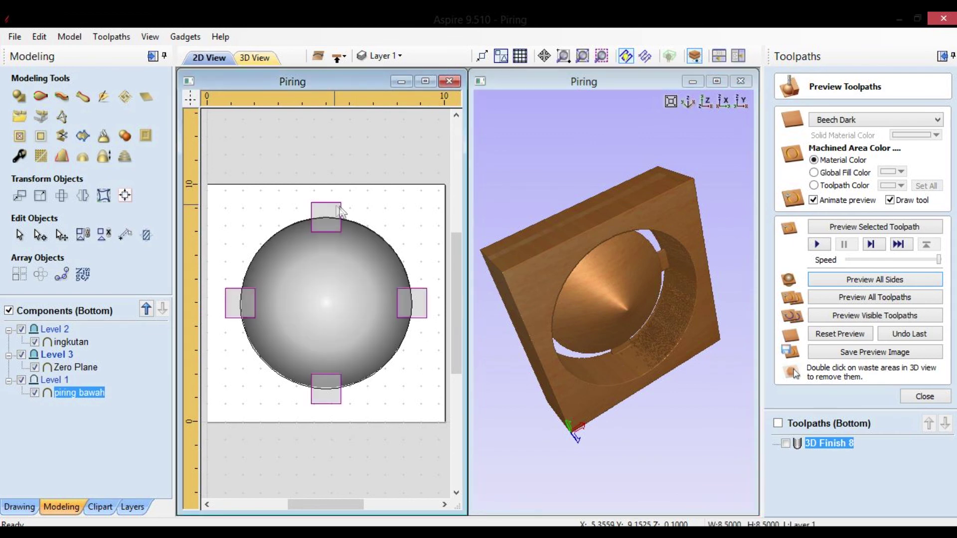
pyautogui.moveTo(645, 247)
pyautogui.mouseDown()
pyautogui.moveTo(597, 175)
pyautogui.moveTo(670, 252)
pyautogui.moveTo(621, 196)
pyautogui.moveTo(622, 244)
pyautogui.moveTo(653, 243)
pyautogui.mouseUp()
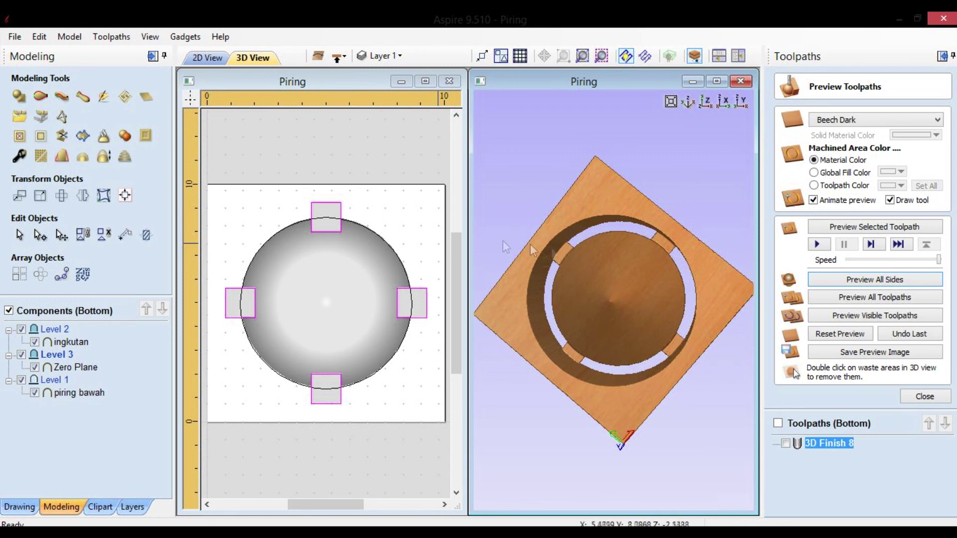
pyautogui.moveTo(686, 266); pyautogui.dragTo(548, 306)
pyautogui.moveTo(548, 272); pyautogui.dragTo(591, 229)
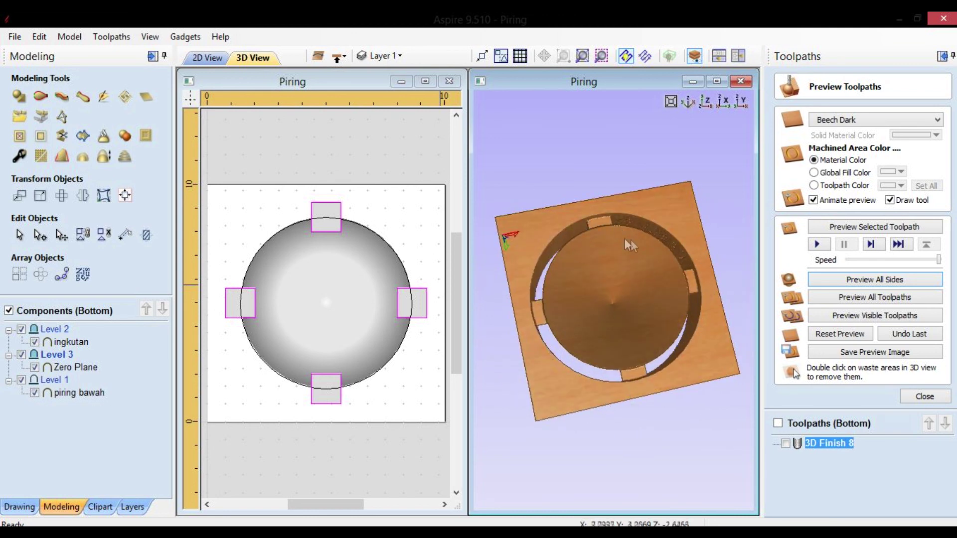
pyautogui.moveTo(657, 206); pyautogui.dragTo(700, 356)
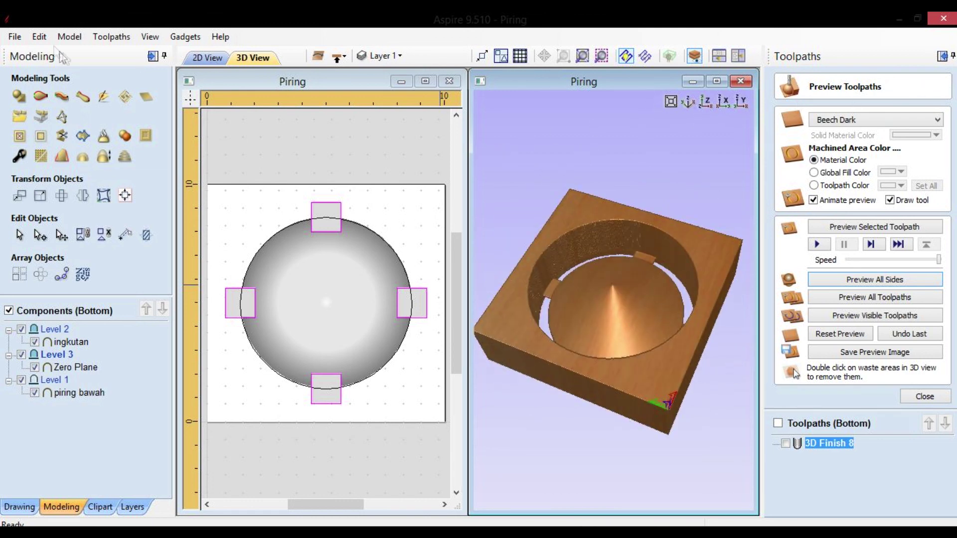
pyautogui.moveTo(628, 310); pyautogui.dragTo(615, 176)
pyautogui.moveTo(616, 261); pyautogui.dragTo(633, 332)
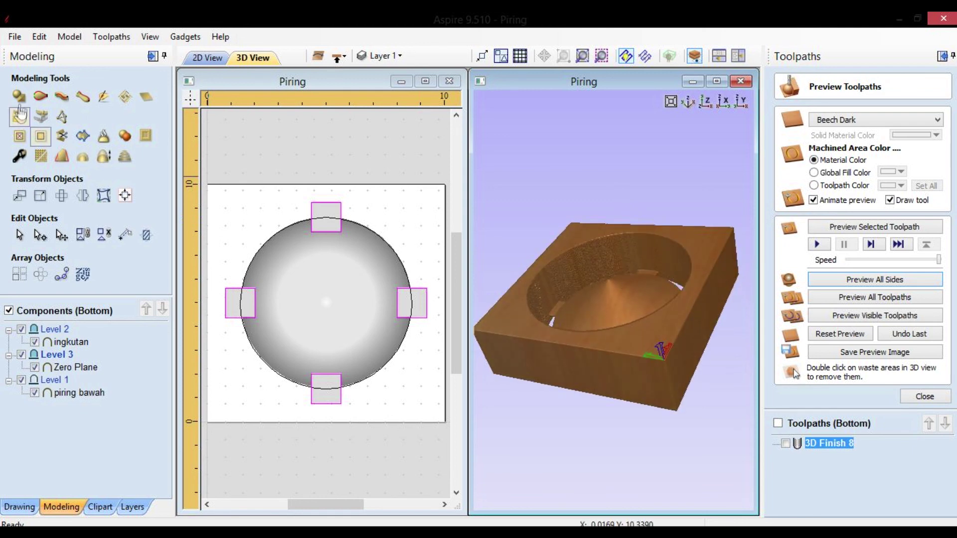
# Close the Piring file without saving its changes
pyautogui.click(15, 36)
pyautogui.click(38, 83)
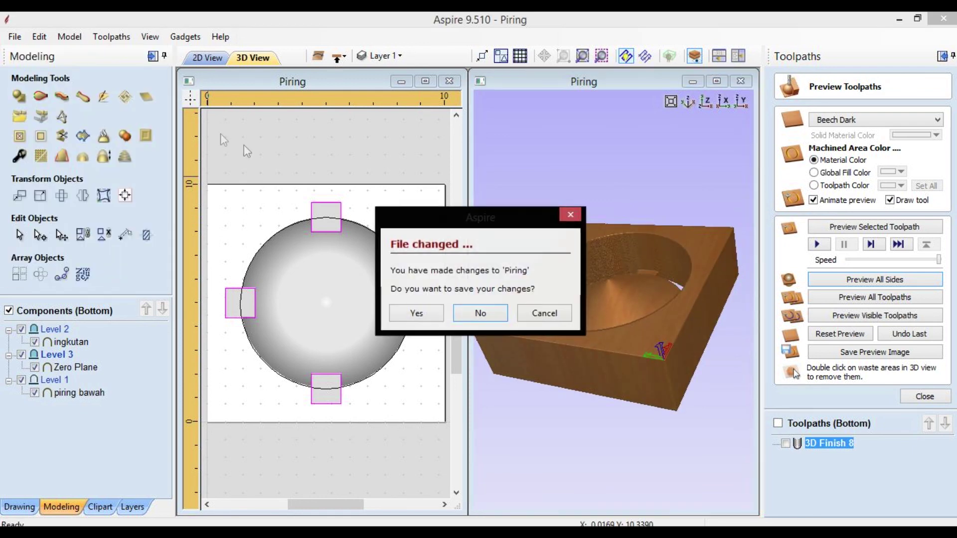
pyautogui.click(471, 314)
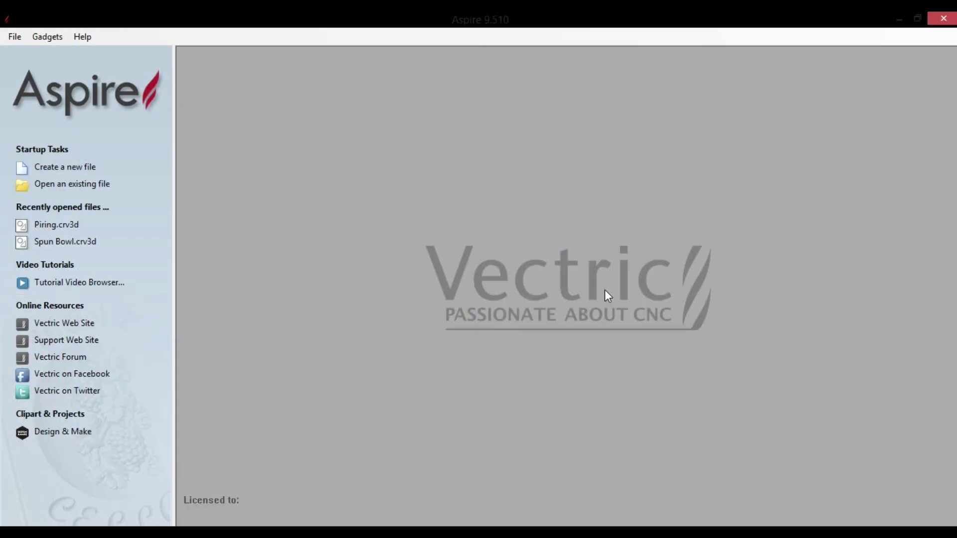